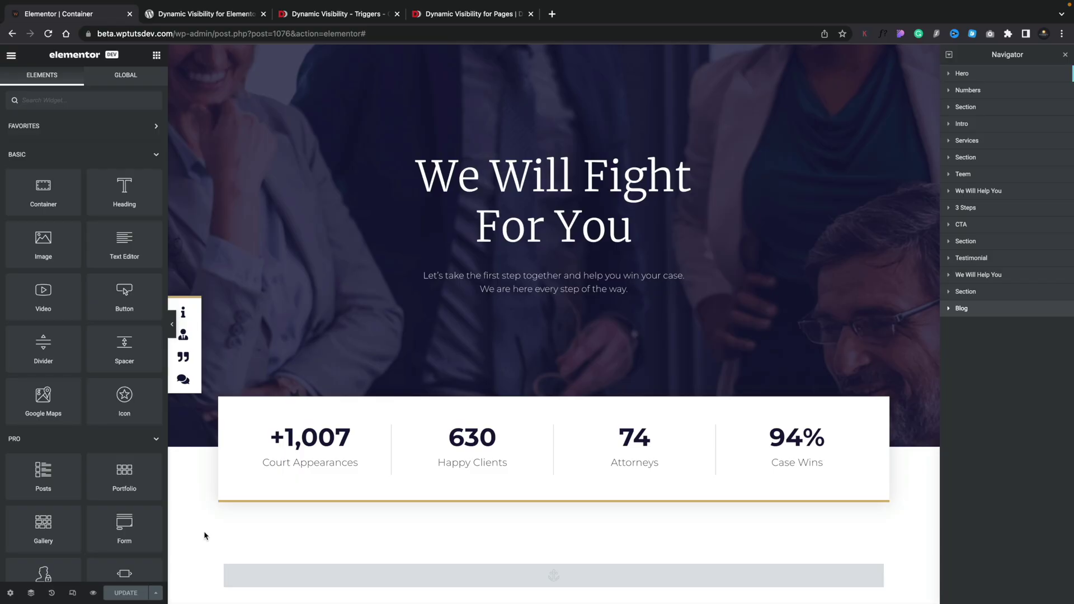
# - Turn on Dynamic Visibility for the Meet The Partners section
pyautogui.scroll(-14, 204, 536)
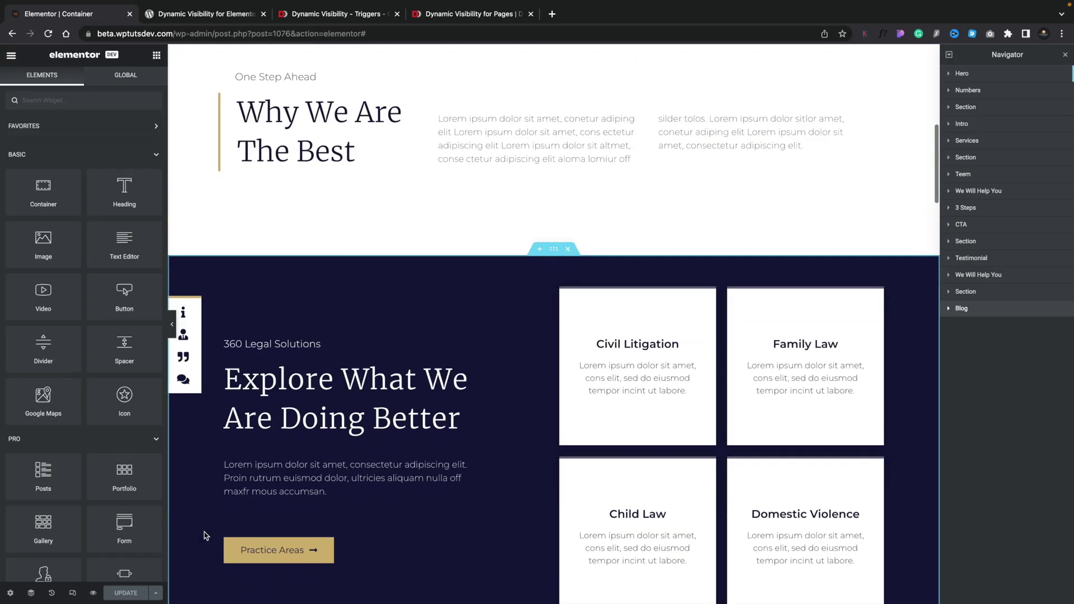
pyautogui.scroll(-7, 204, 536)
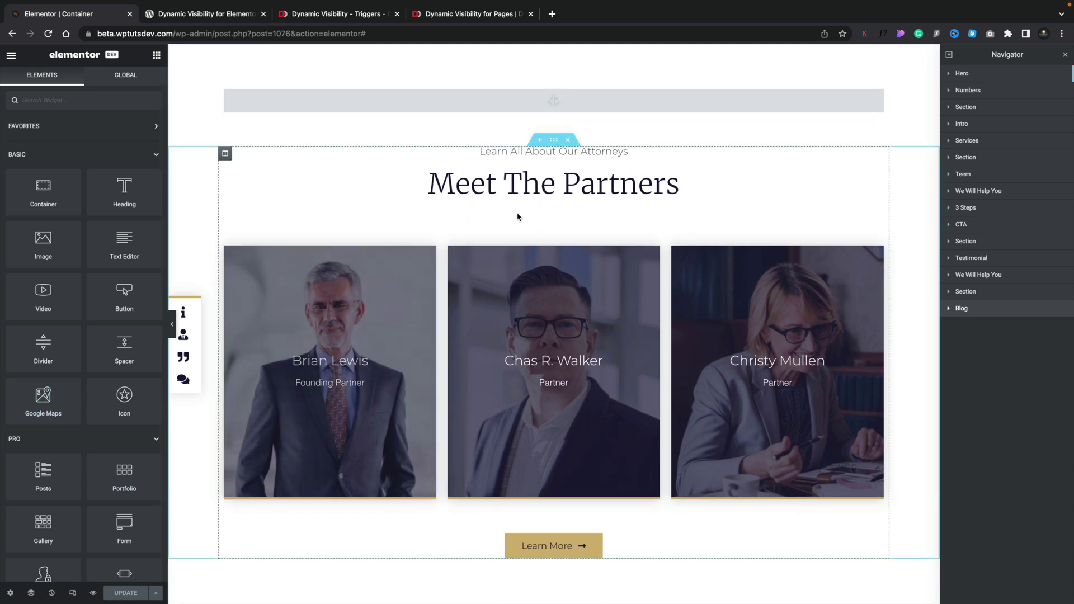
pyautogui.click(556, 143)
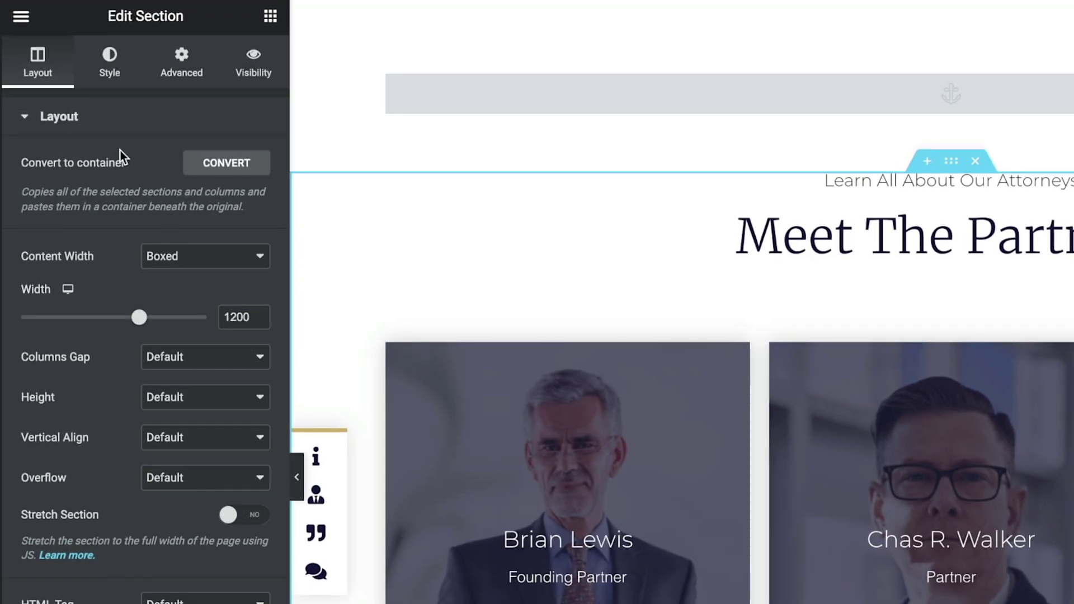
pyautogui.click(258, 73)
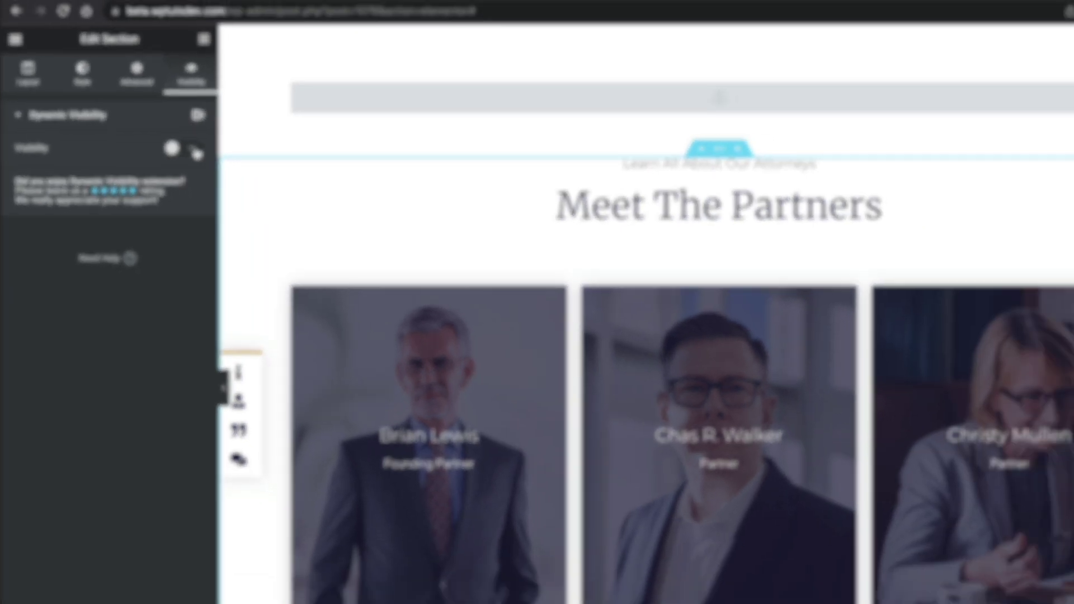
pyautogui.click(256, 162)
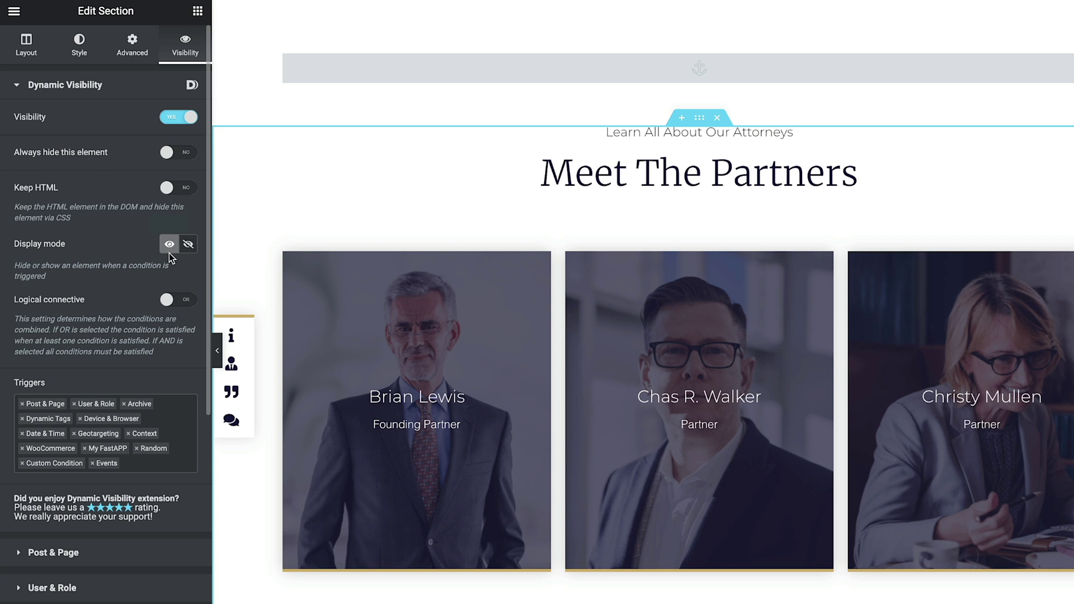
# - Try the Hide display mode and the AND logical connective, returning them to Show and OR
pyautogui.click(187, 246)
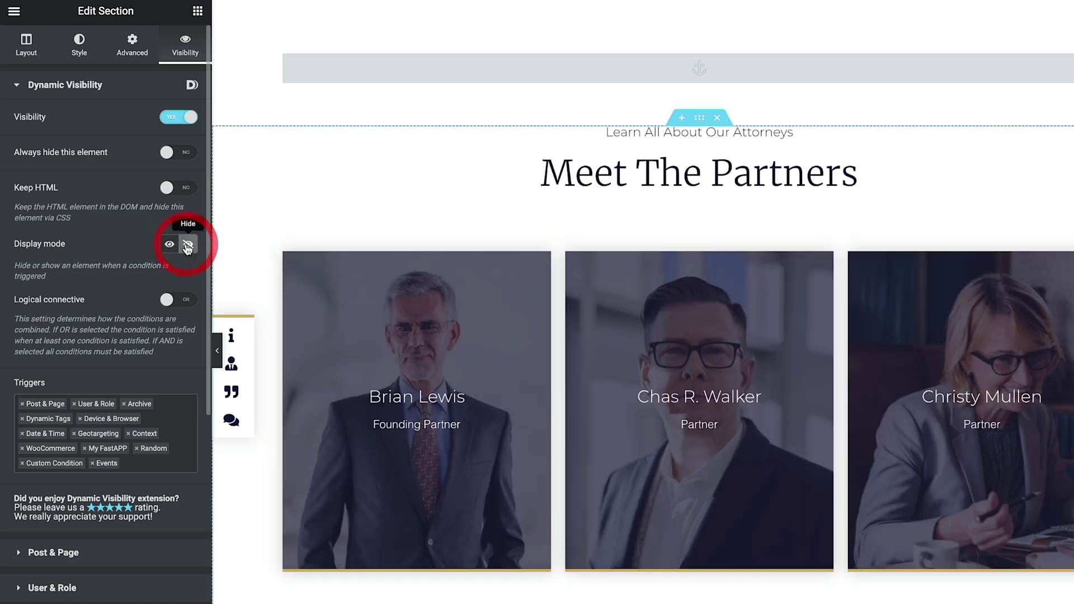
pyautogui.click(169, 244)
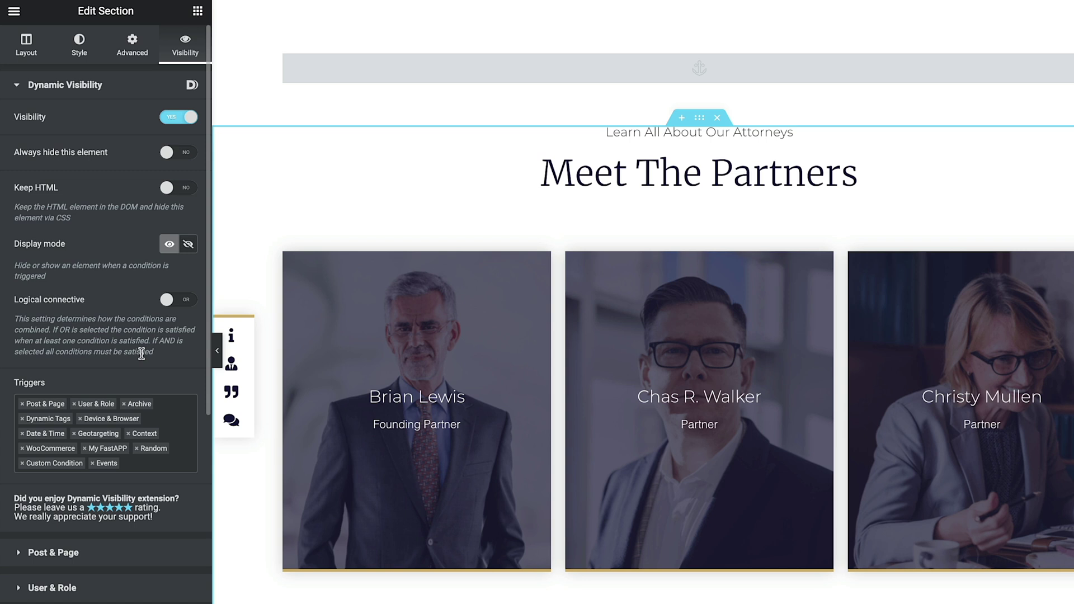
pyautogui.click(190, 302)
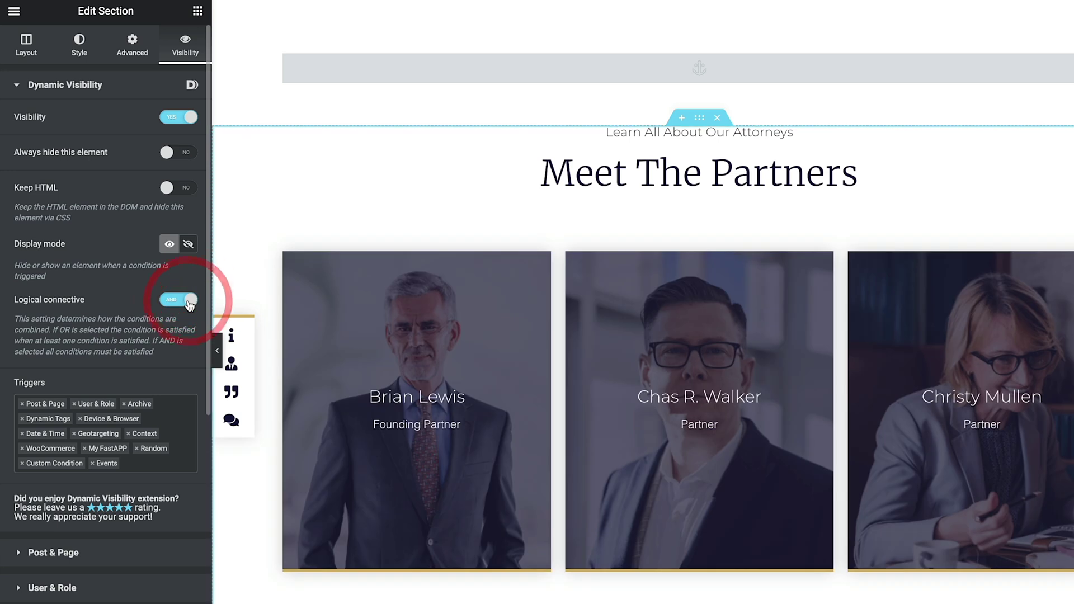
pyautogui.click(169, 301)
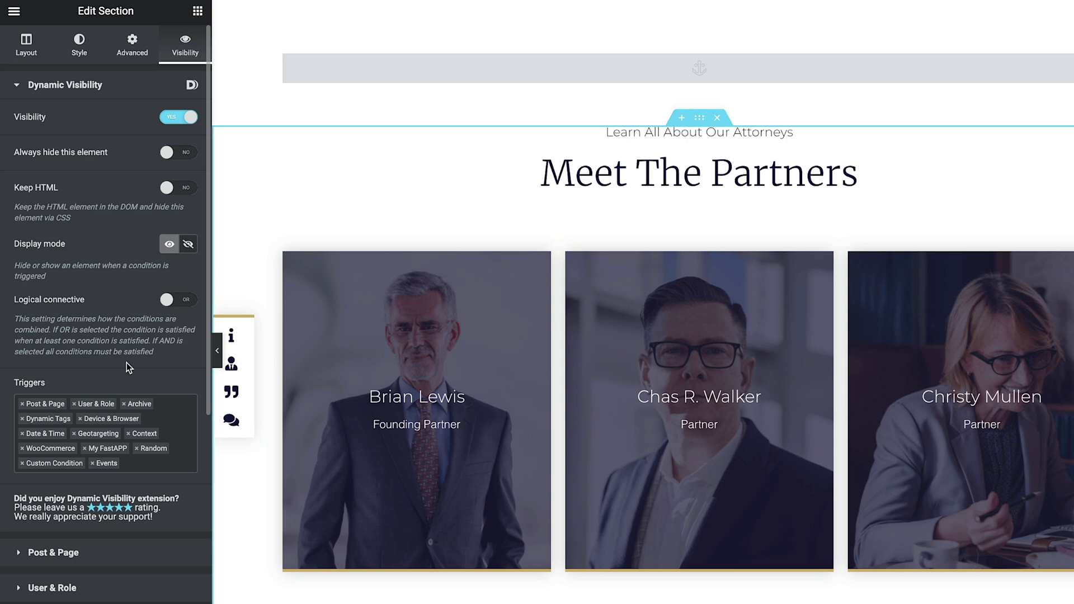
# - Remove My FastAPP from the section's visibility triggers
pyautogui.scroll(-2, 126, 363)
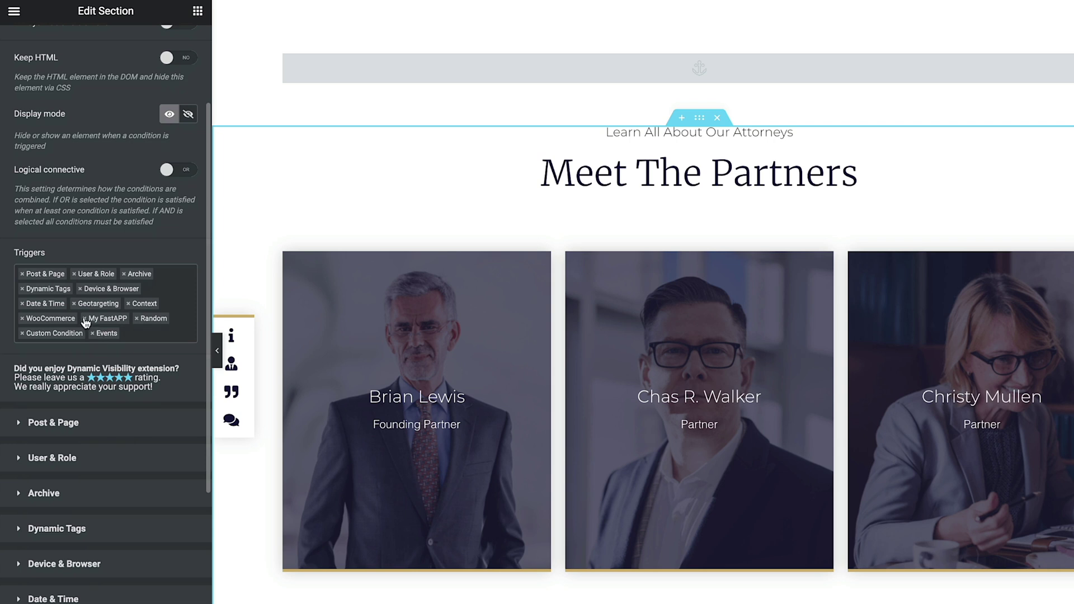
pyautogui.scroll(-3, 122, 449)
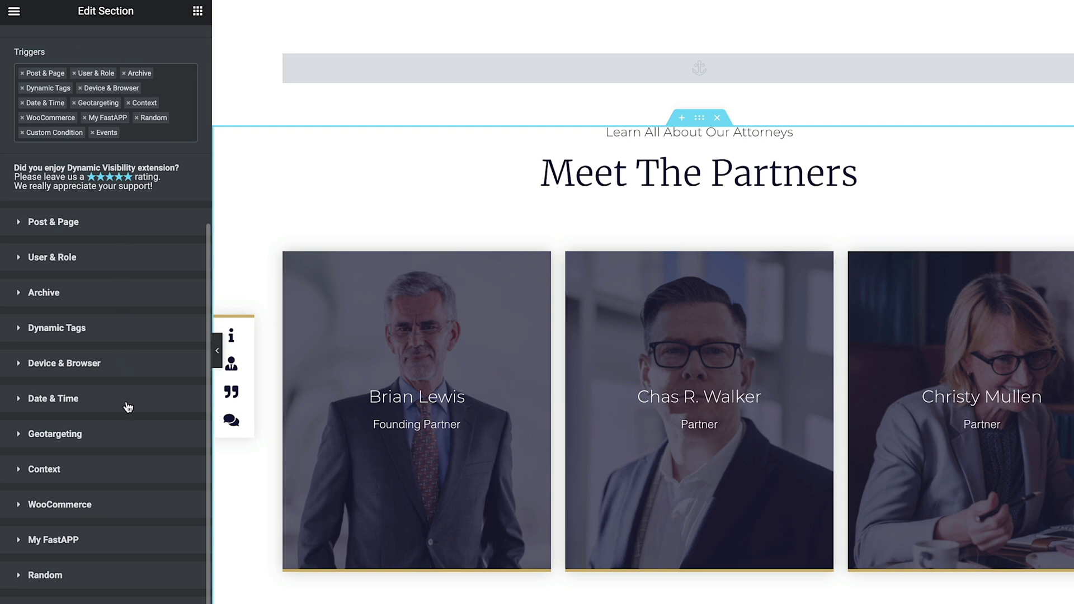
pyautogui.scroll(2, 128, 406)
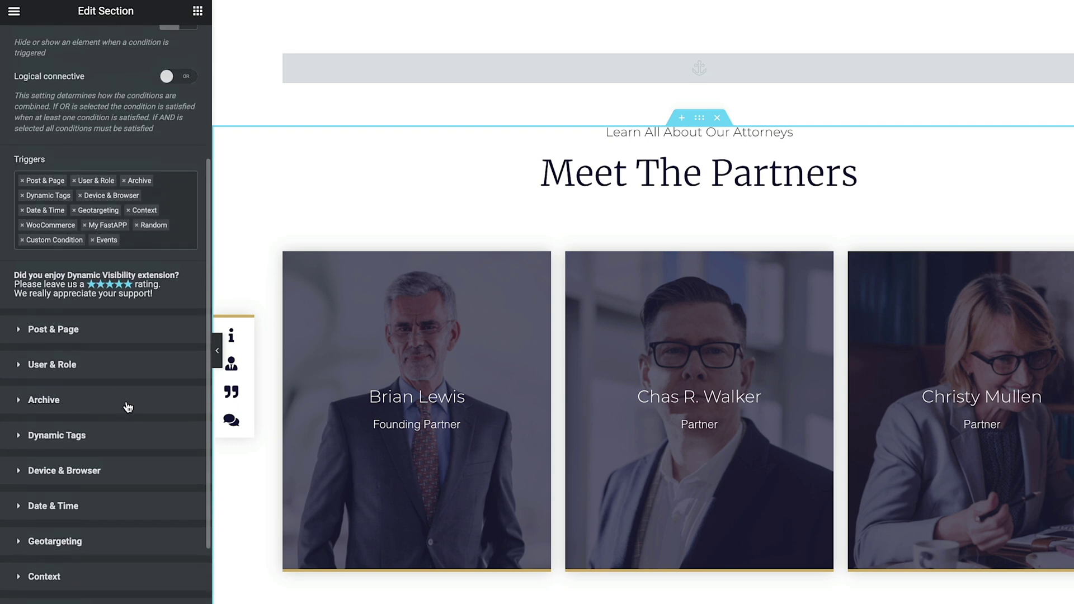
pyautogui.click(85, 225)
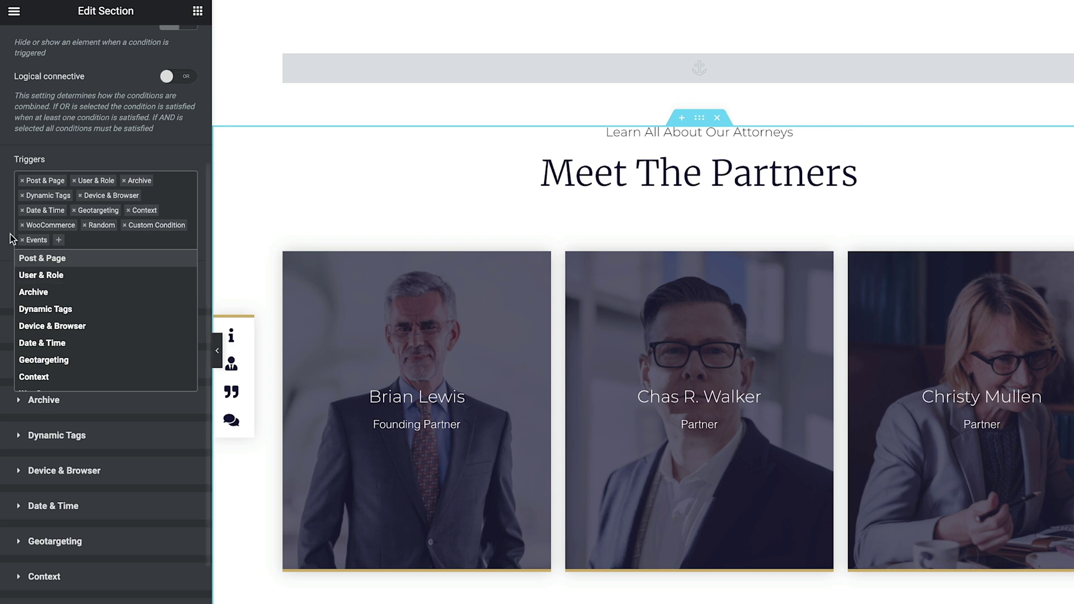
pyautogui.click(5, 255)
# - Add Administrator as a role in the section's User & Role visibility condition
pyautogui.scroll(-3, 83, 474)
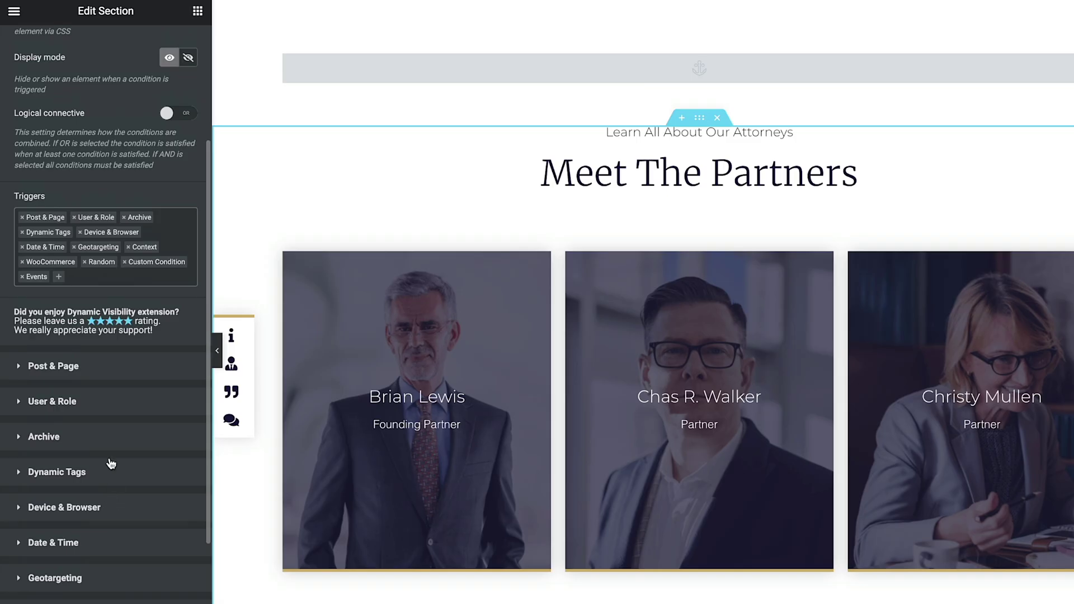
pyautogui.scroll(-4, 111, 465)
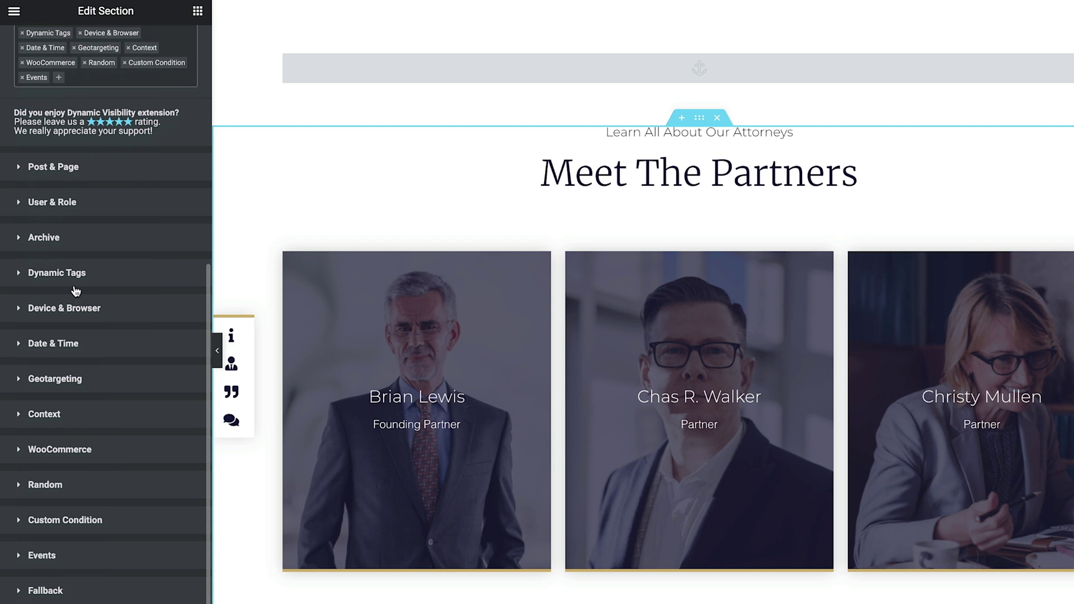
pyautogui.click(18, 201)
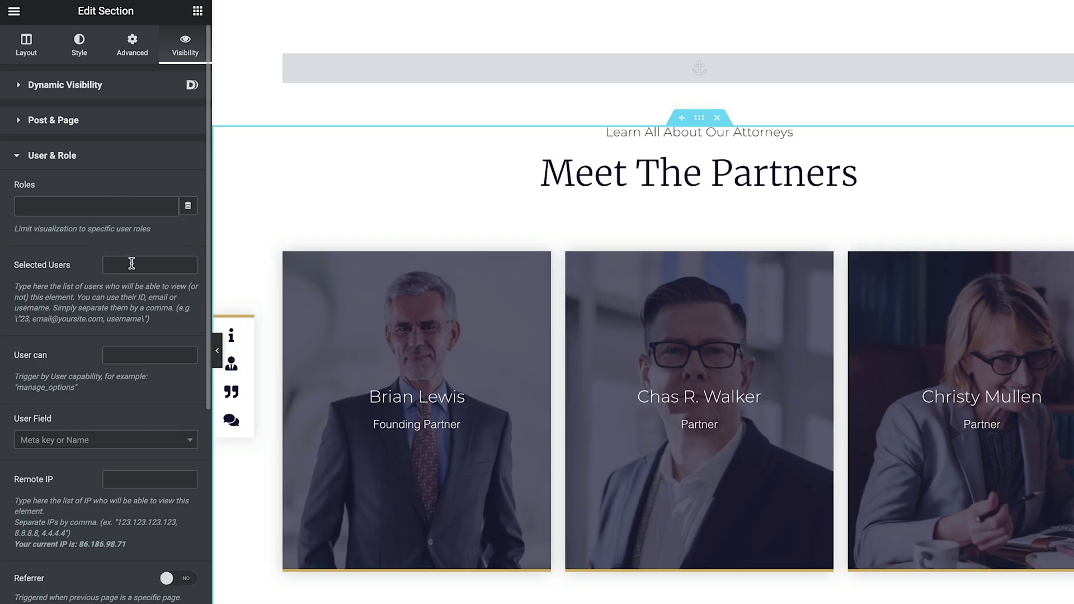
pyautogui.click(103, 207)
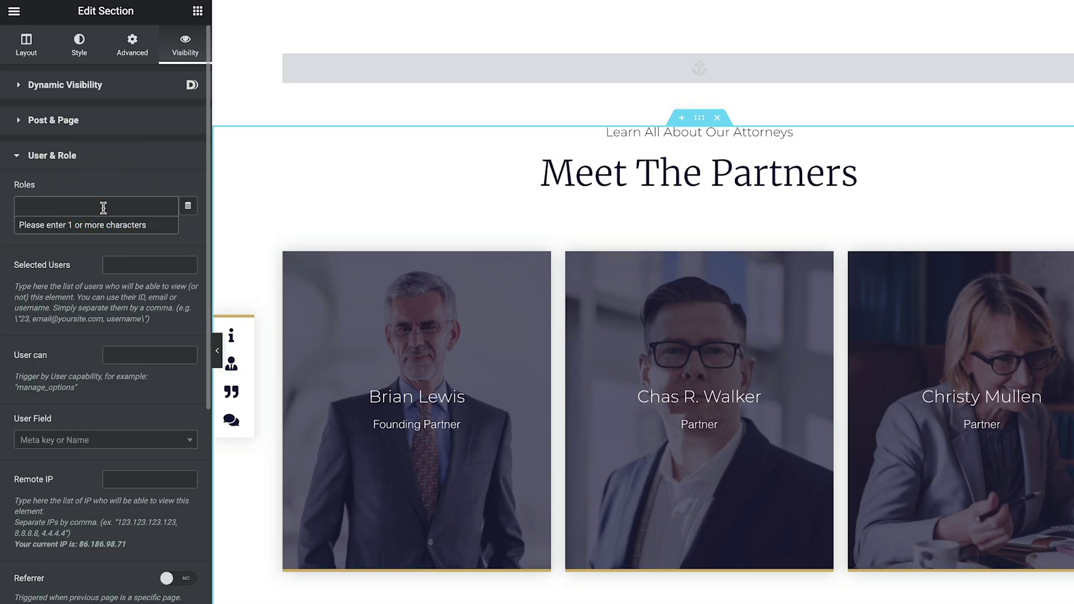
pyautogui.write('admin')
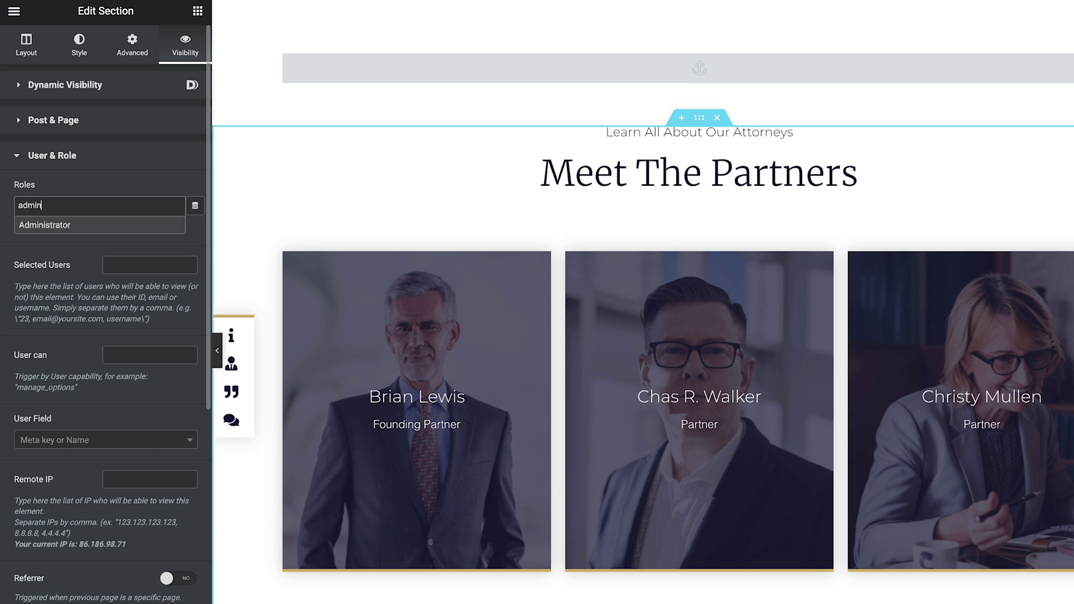
pyautogui.click(68, 225)
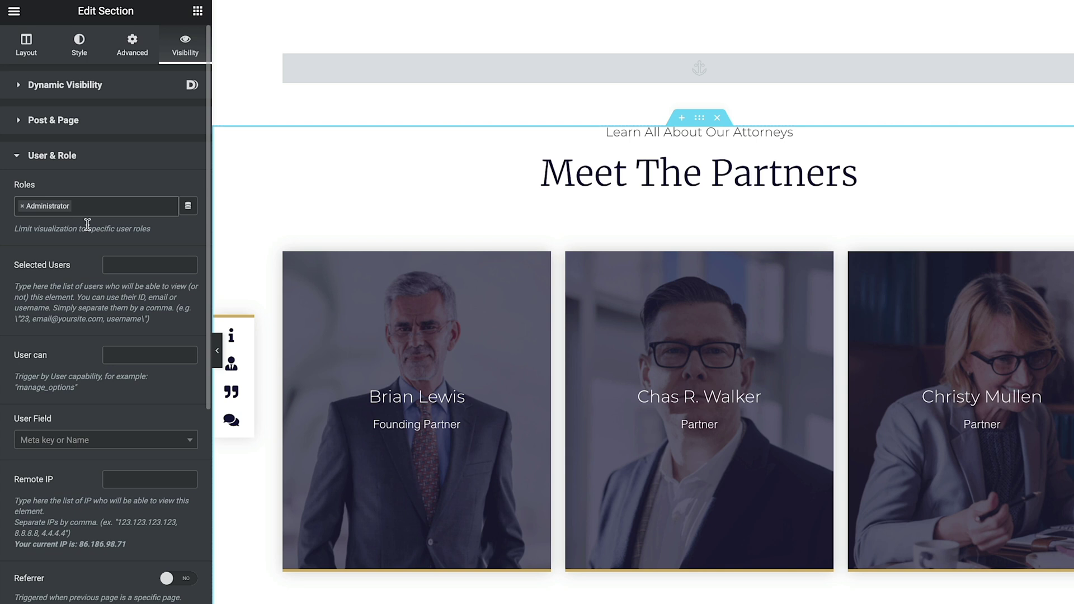
# - Review the section's display mode and triggers, and the Roles, Selected Users and User can fields of the User & Role condition
pyautogui.click(90, 85)
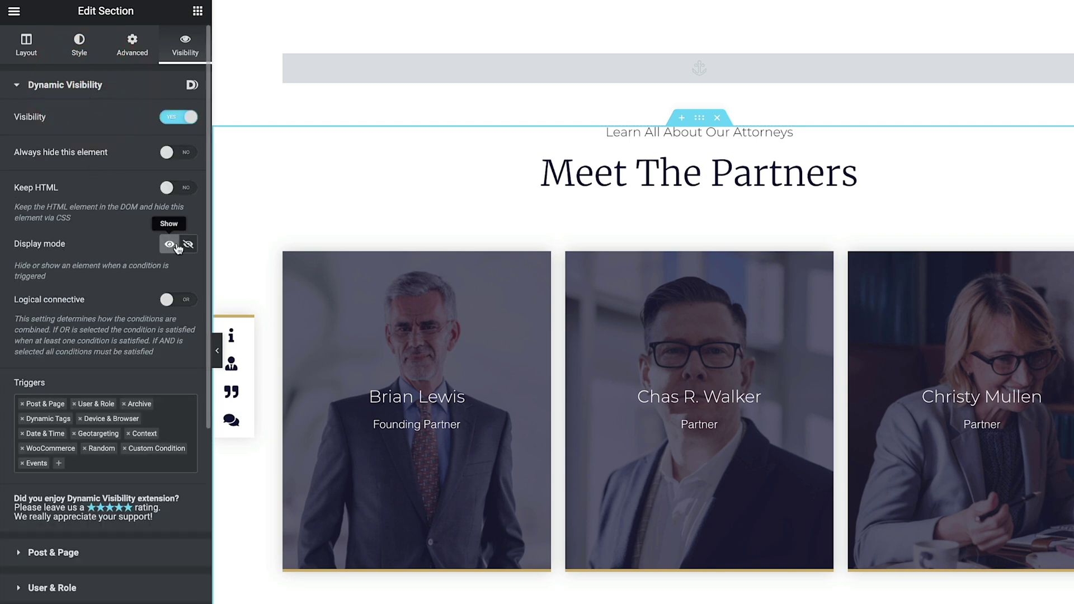
pyautogui.scroll(-6, 125, 327)
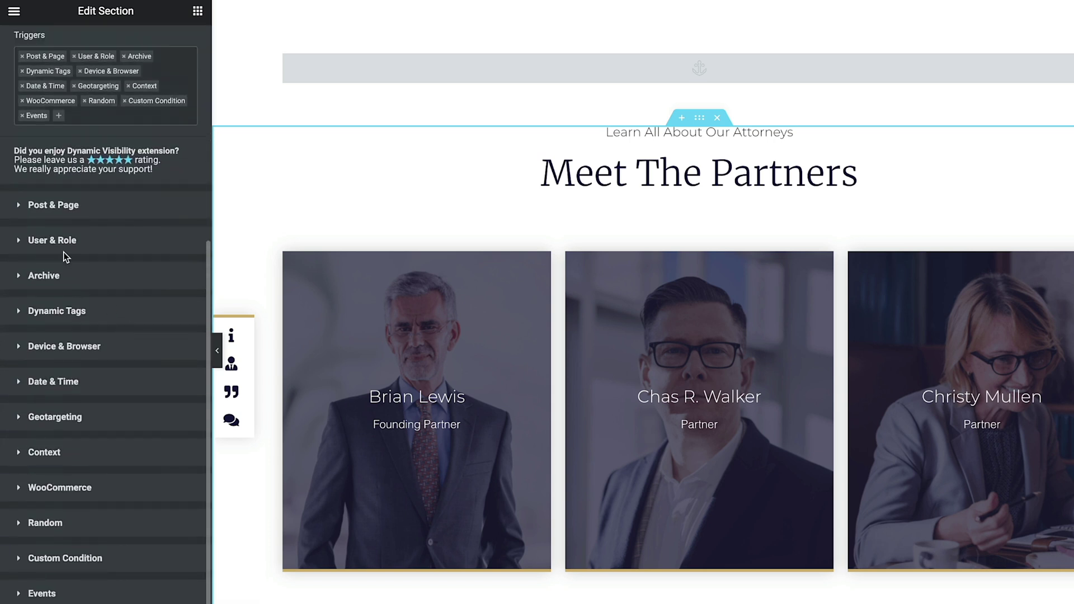
pyautogui.click(51, 239)
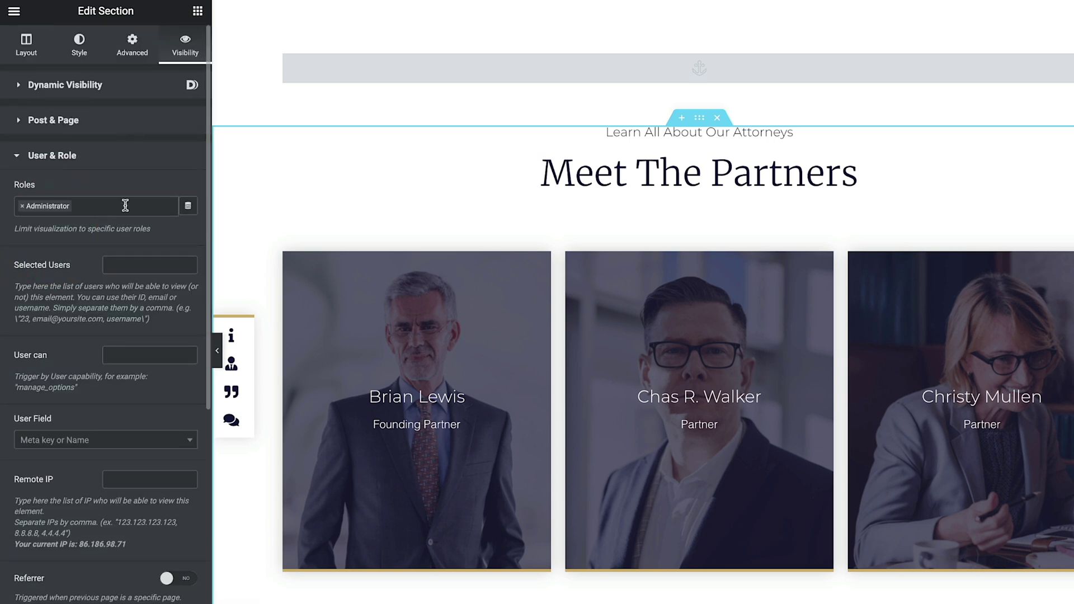
pyautogui.click(125, 268)
pyautogui.click(131, 351)
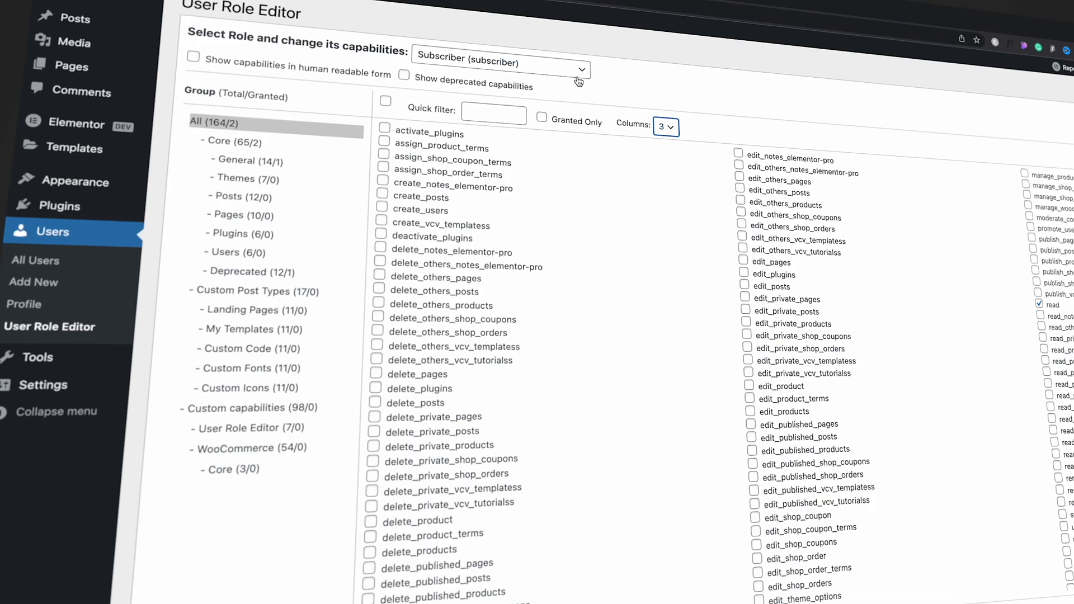
# - Switch to User Role Editor and examine the capabilities available to the Customer role and the other selectable roles
pyautogui.click(665, 45)
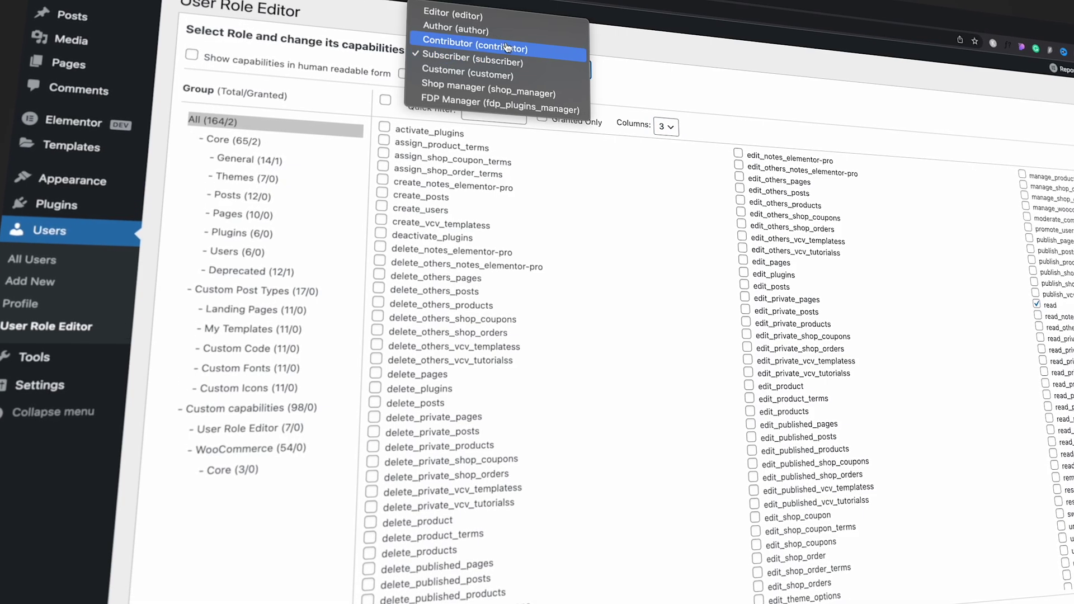
pyautogui.click(464, 75)
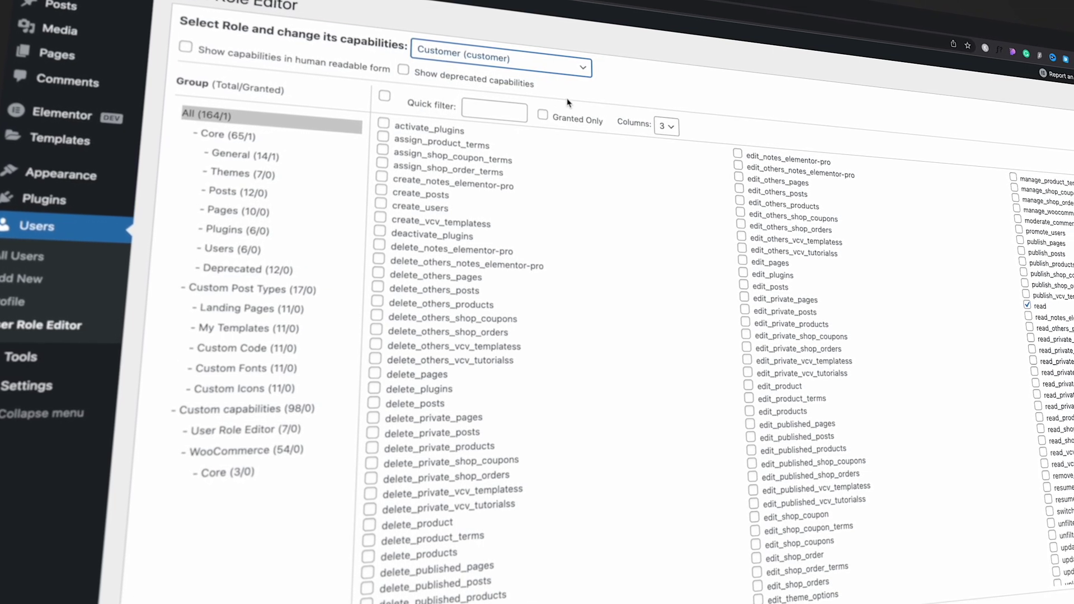
pyautogui.scroll(-5, 640, 317)
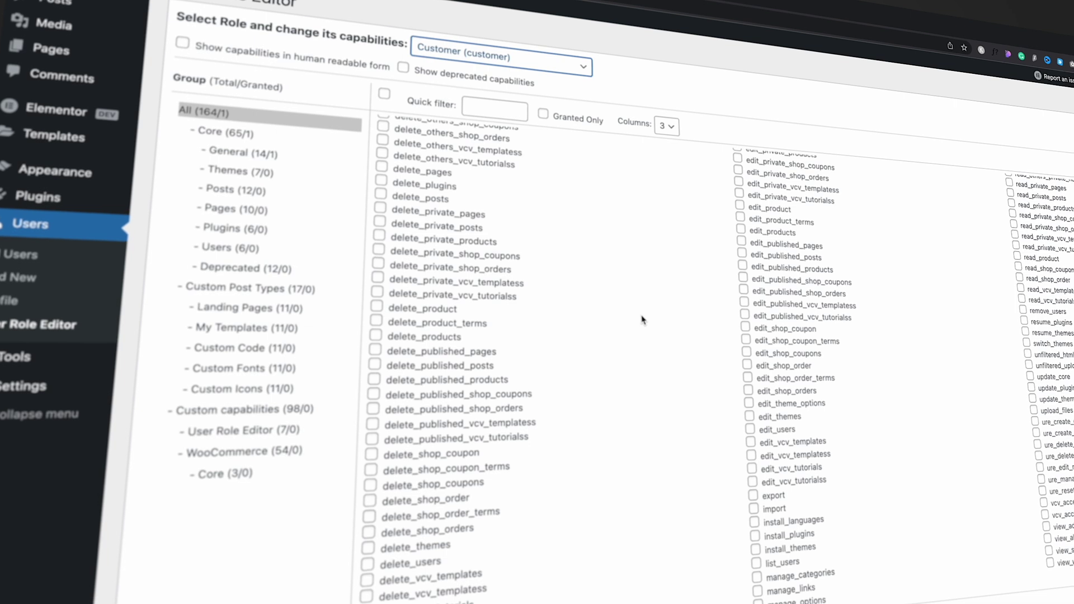
pyautogui.scroll(-3, 642, 319)
pyautogui.click(583, 25)
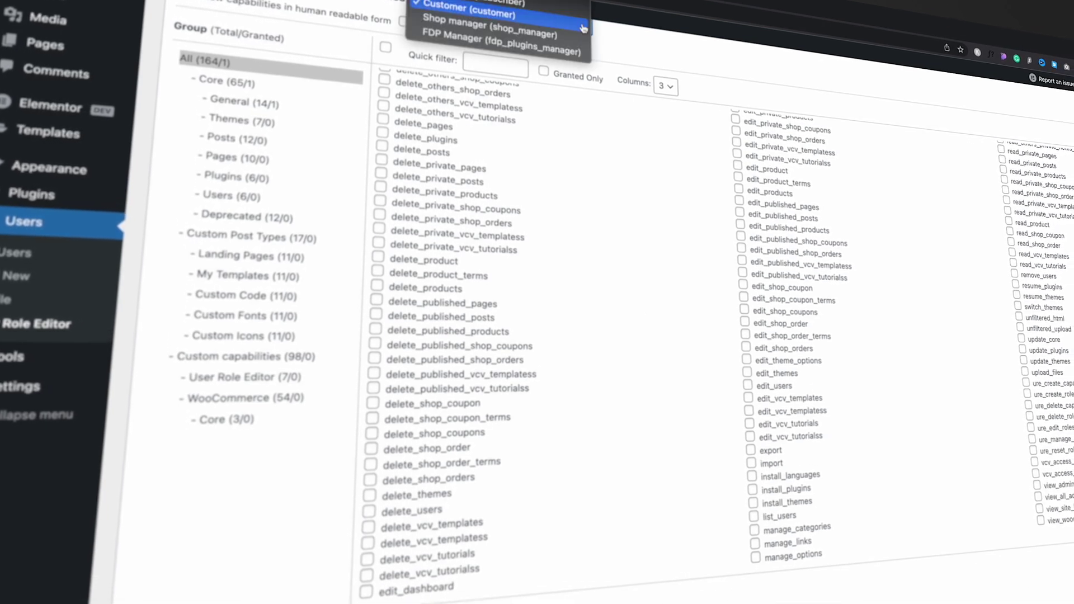
pyautogui.click(493, 3)
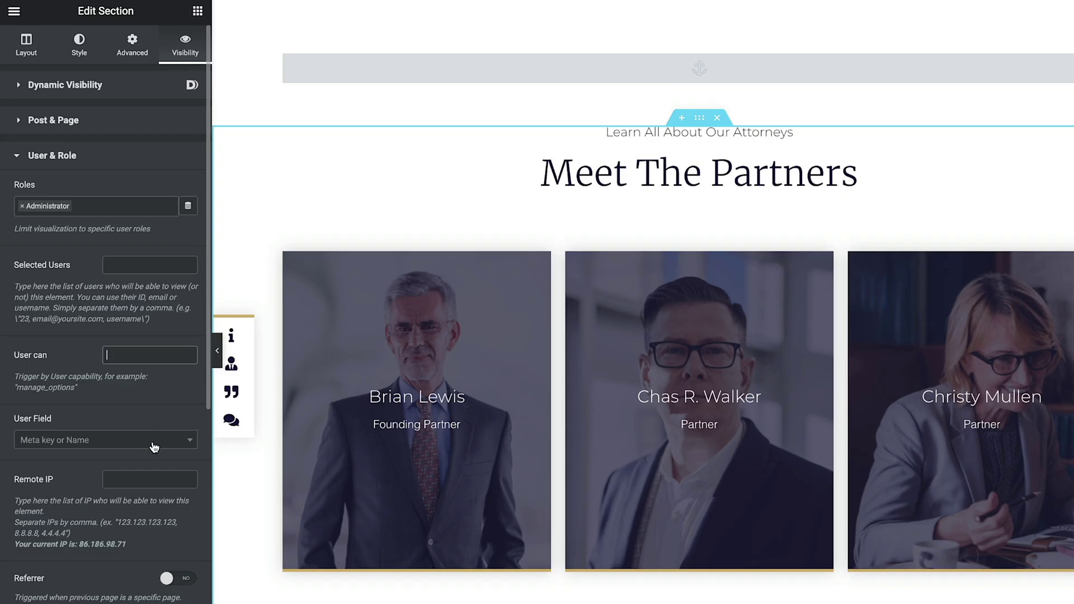
# - Return to the Elementor section settings and examine the User Field, Remote IP, Referrer and Max per User options under User & Role
pyautogui.click(154, 442)
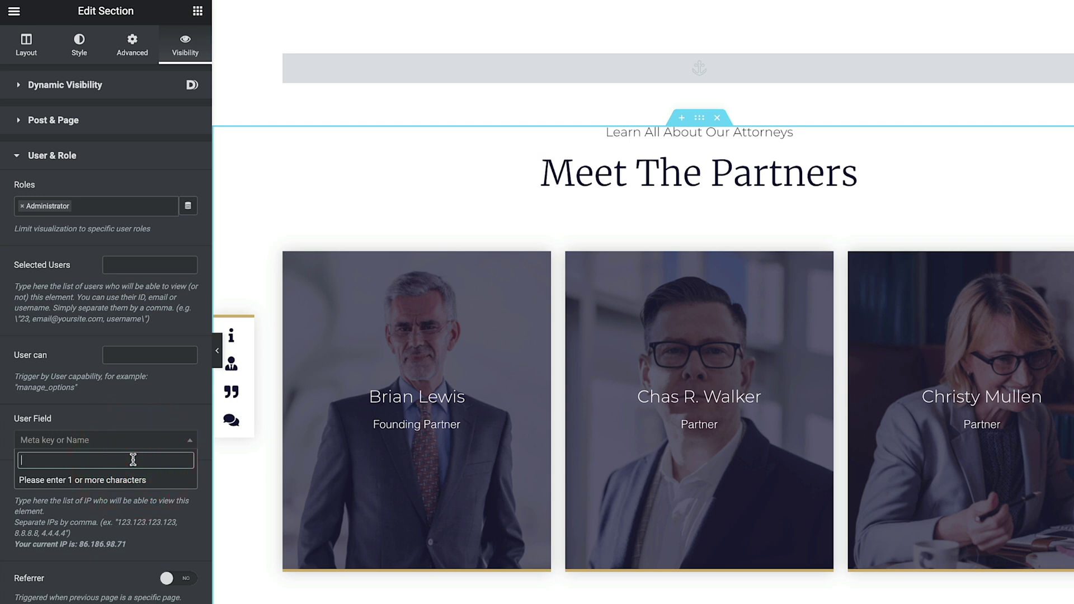
pyautogui.click(135, 429)
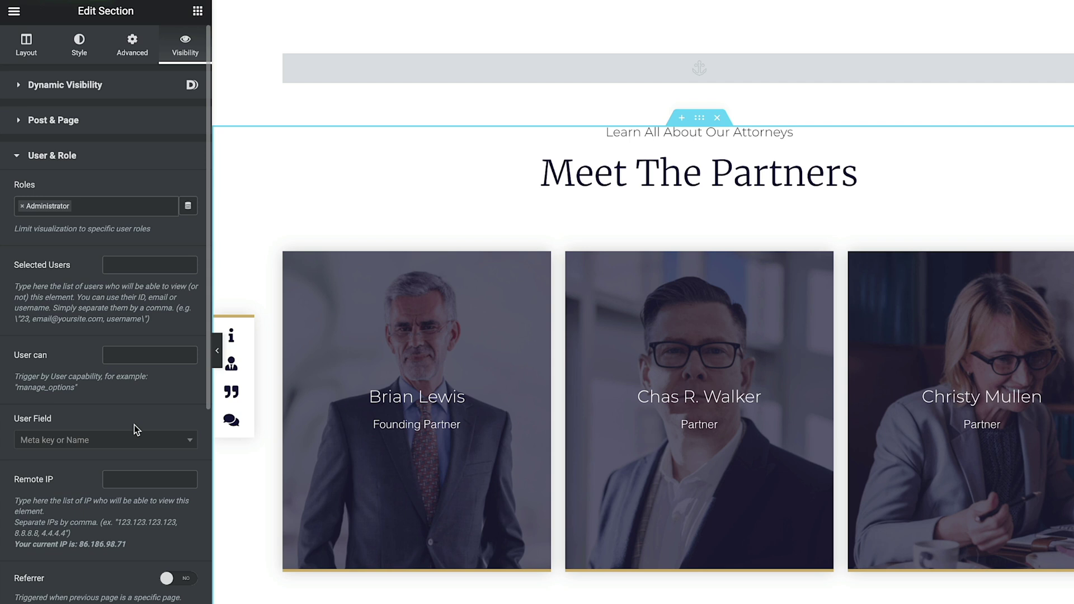
pyautogui.scroll(-1, 92, 494)
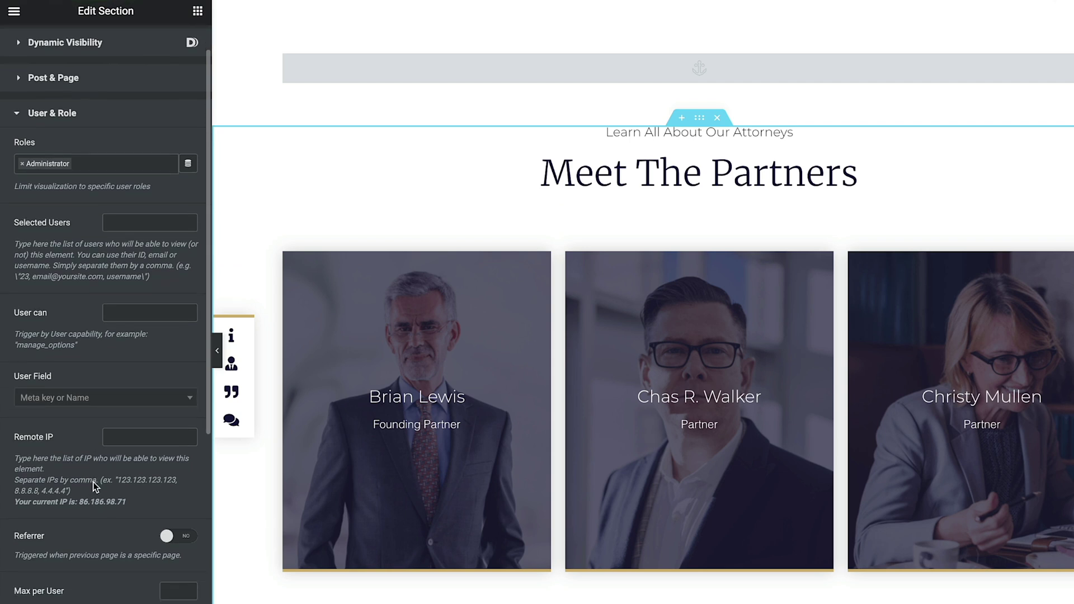
pyautogui.scroll(-1, 94, 487)
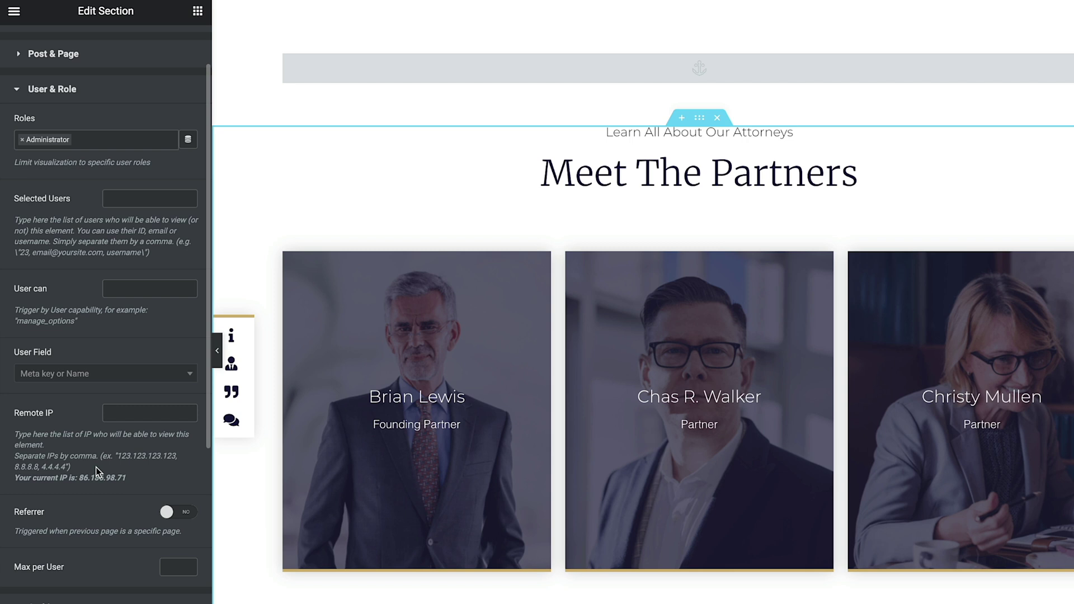
pyautogui.scroll(2, 96, 468)
pyautogui.scroll(-1, 95, 464)
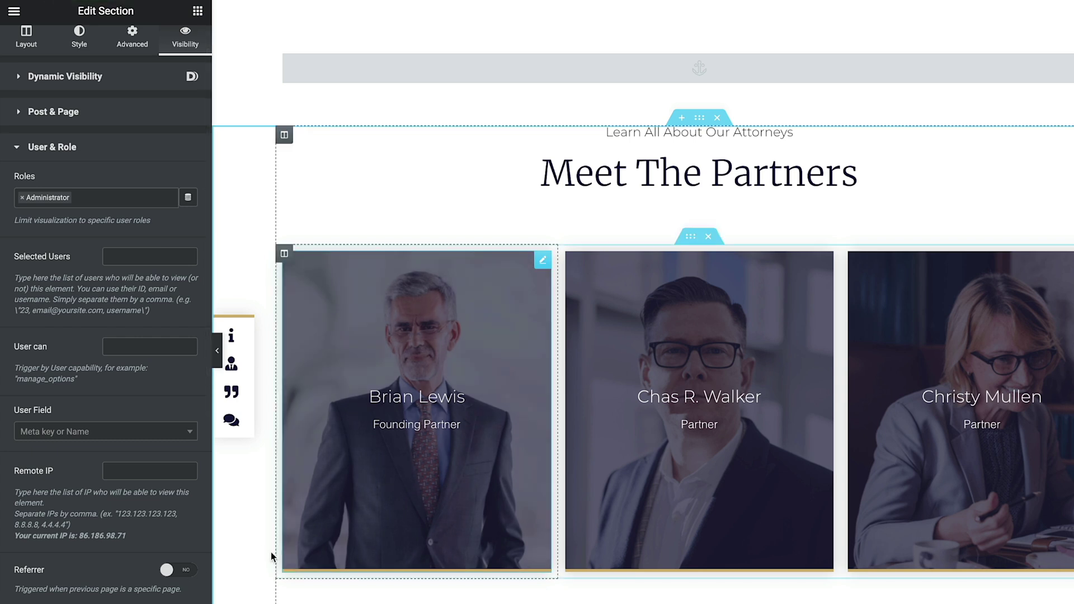
pyautogui.scroll(1, 146, 487)
# - Preview the page in a new browser tab and look down it for the Meet The Partners section
pyautogui.click(91, 85)
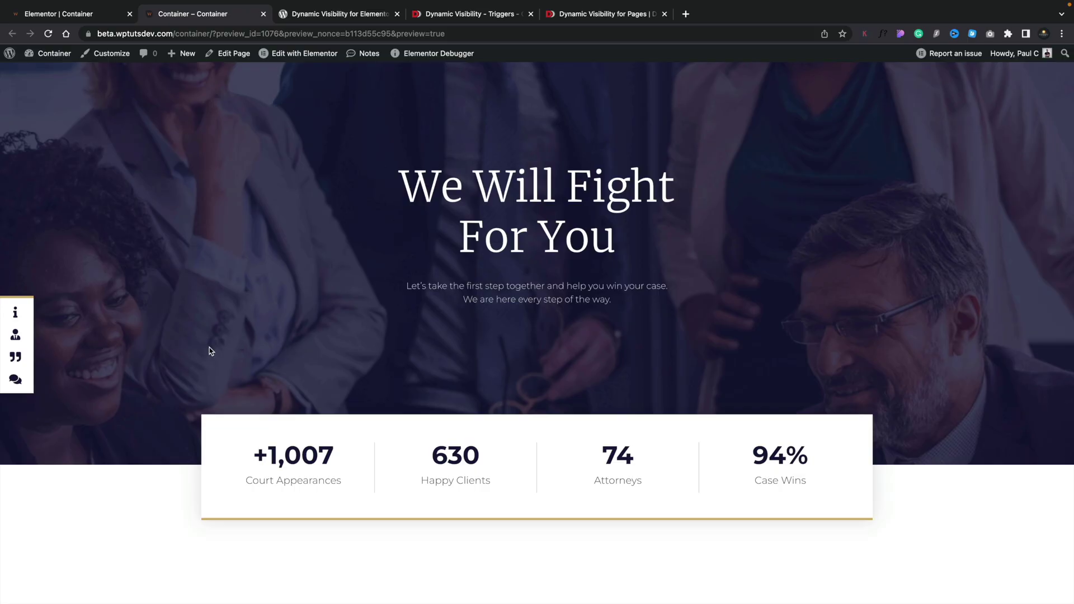
pyautogui.scroll(-13, 209, 347)
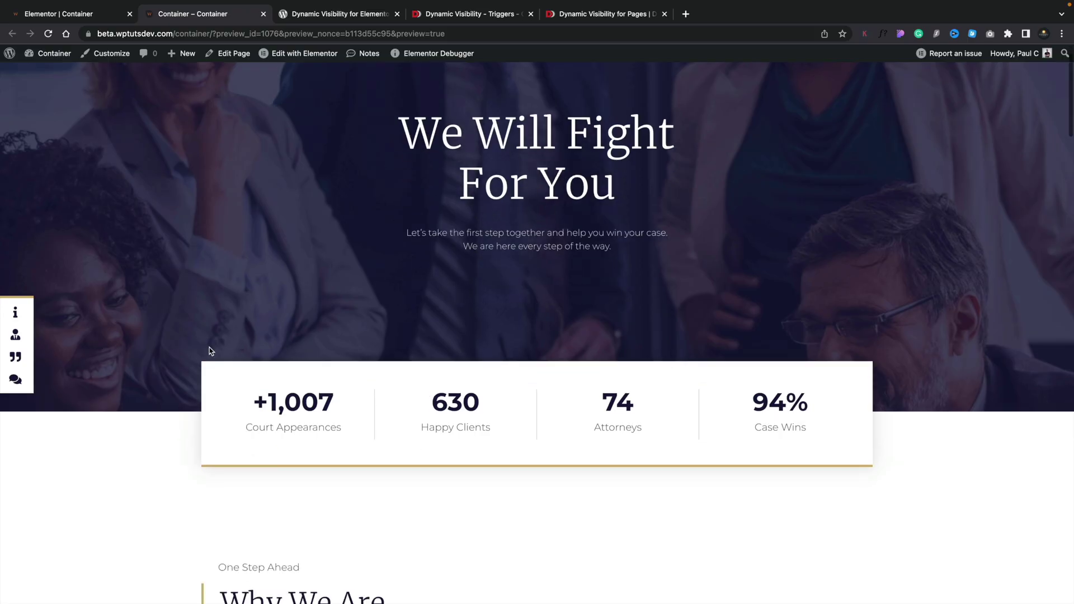
# - Look down the page preview and the incognito window's copy of the page for the Meet The Partners section
pyautogui.scroll(-8, 209, 347)
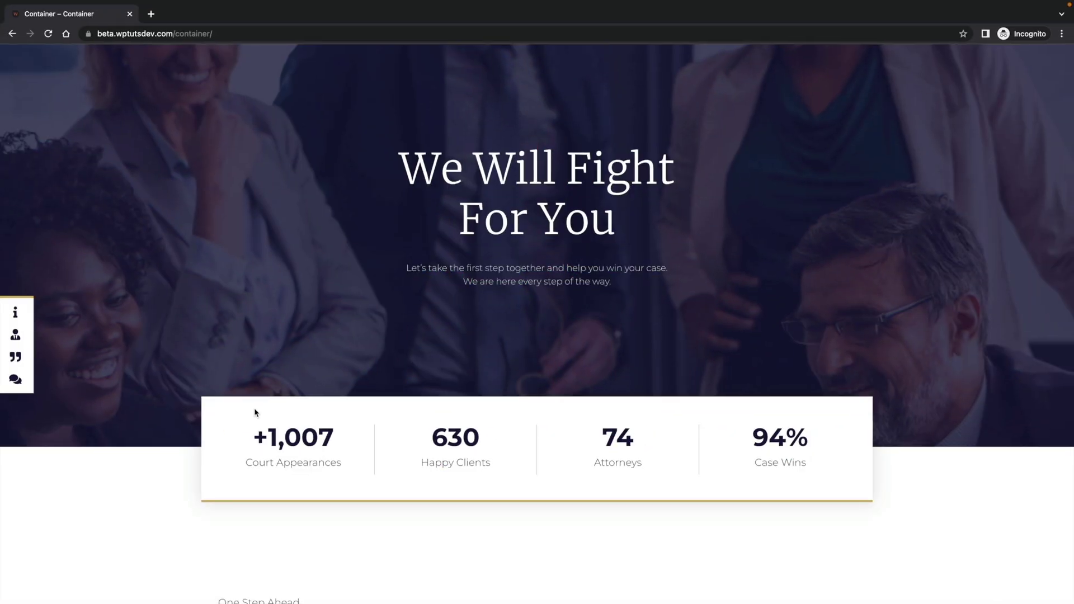
pyautogui.scroll(-12, 255, 413)
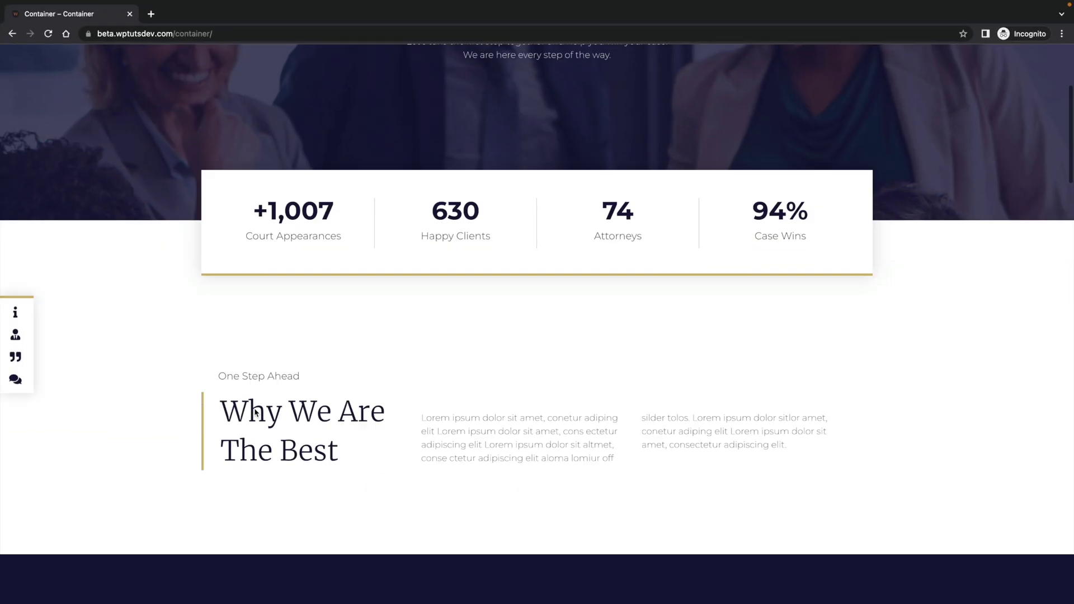
pyautogui.scroll(-5, 255, 412)
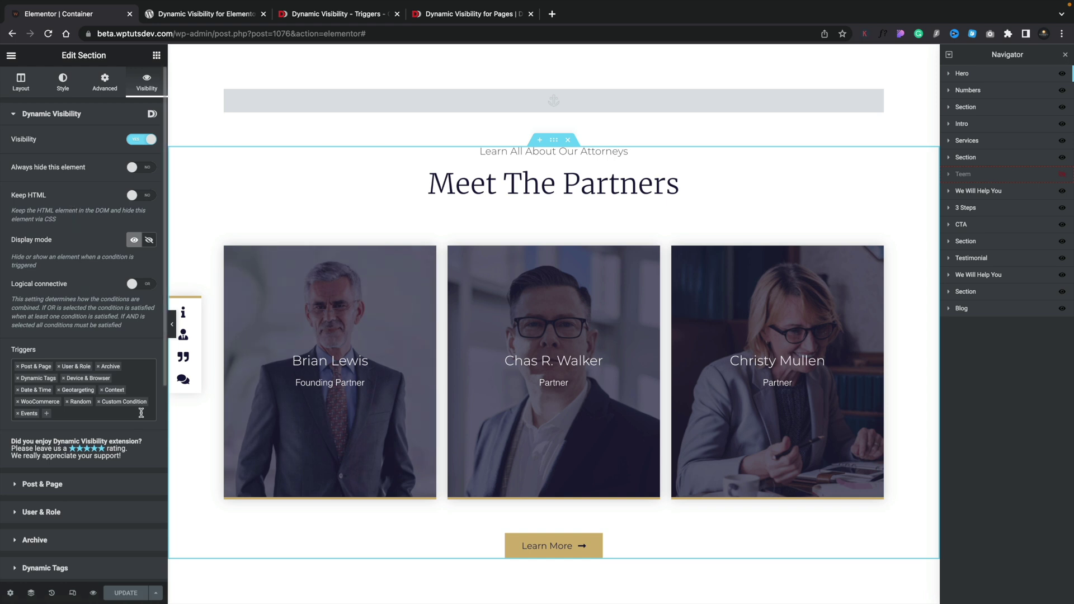
# - Clear the Administrator role from the section's User & Role condition and open the Date & Time trigger options
pyautogui.scroll(-2, 118, 459)
pyautogui.scroll(-2, 118, 459)
pyautogui.click(43, 266)
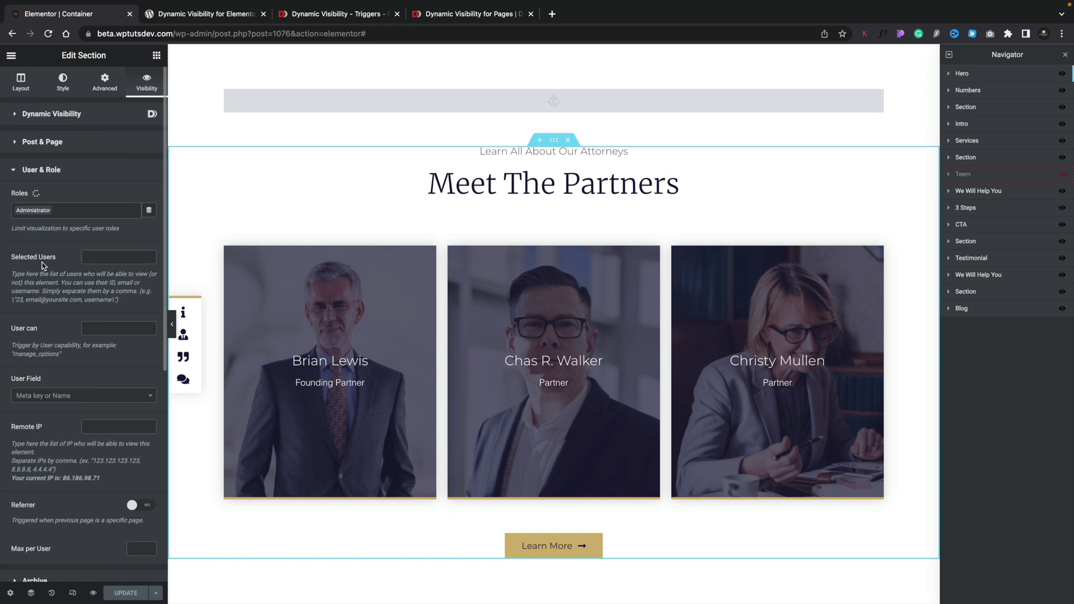
pyautogui.click(98, 215)
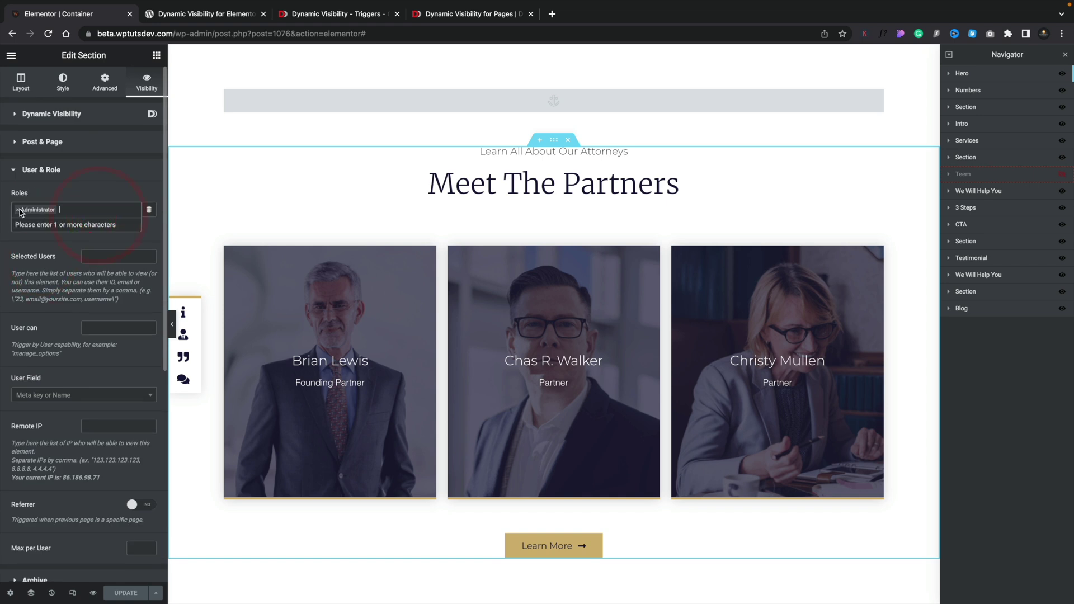
pyautogui.scroll(-6, 72, 348)
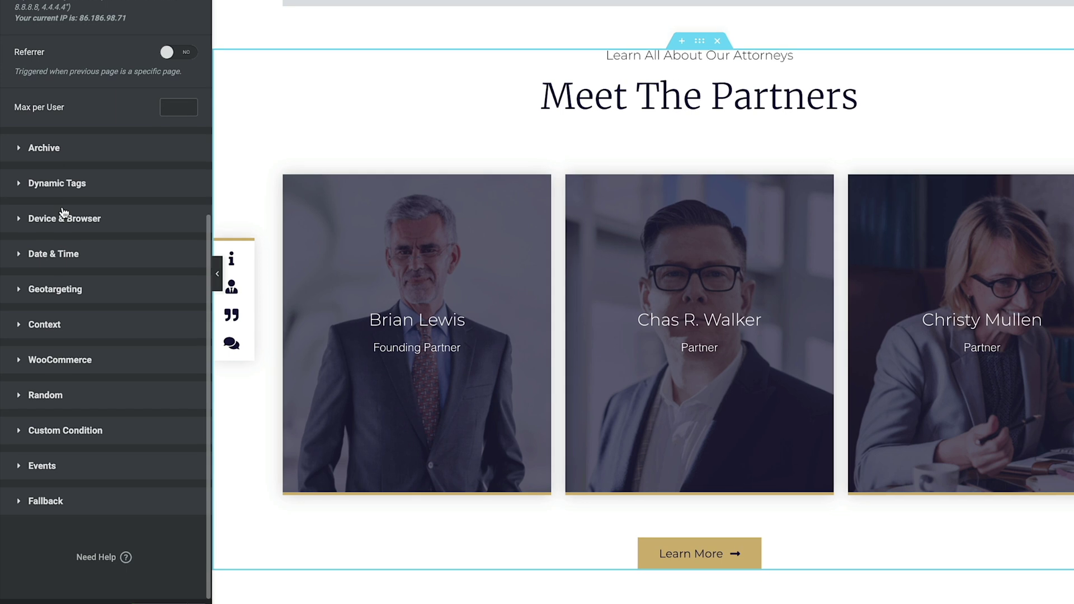
pyautogui.click(47, 256)
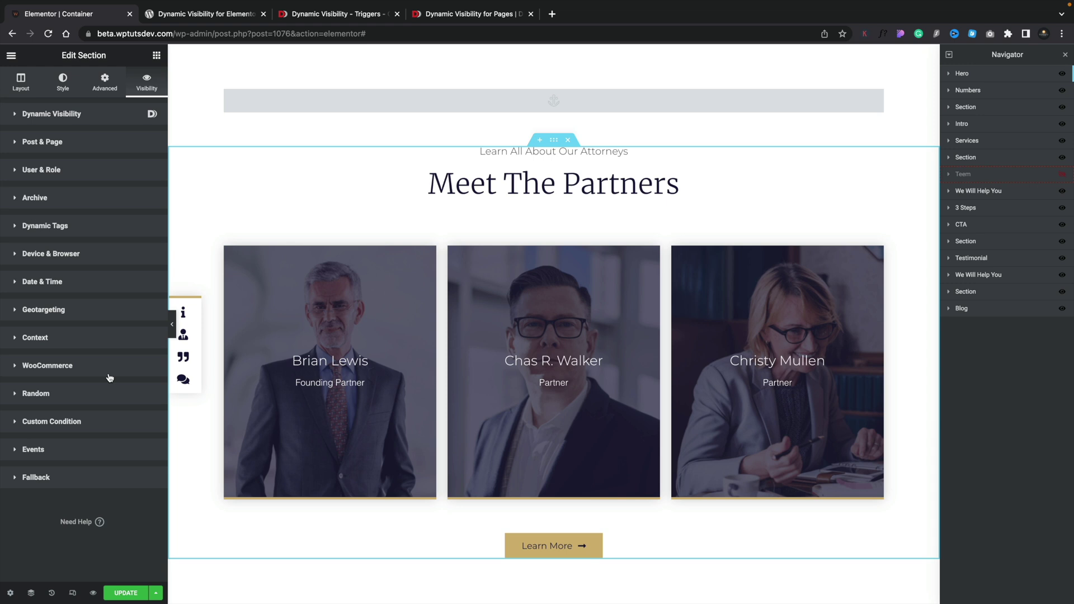
# - Enable Dynamic Visibility for the whole page in the page settings and review the available triggers
pyautogui.click(10, 594)
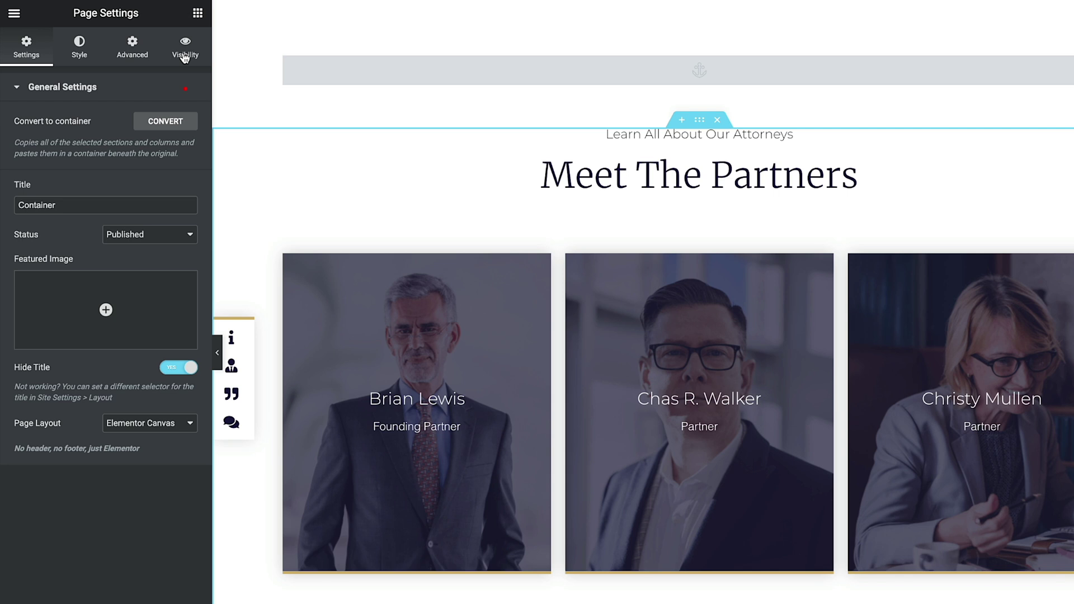
pyautogui.click(184, 56)
pyautogui.click(188, 121)
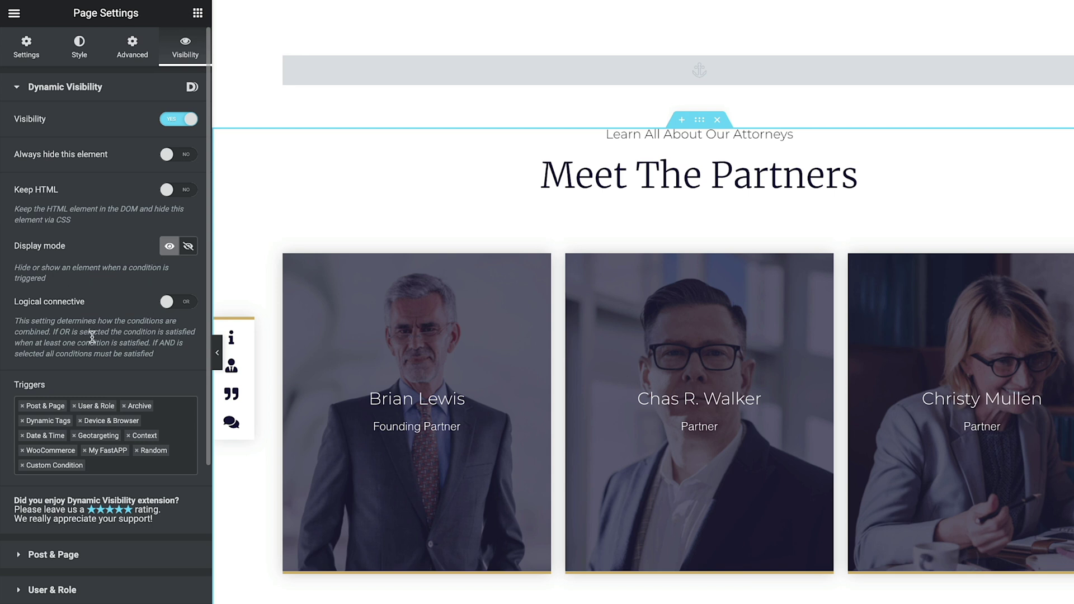
pyautogui.scroll(-5, 102, 288)
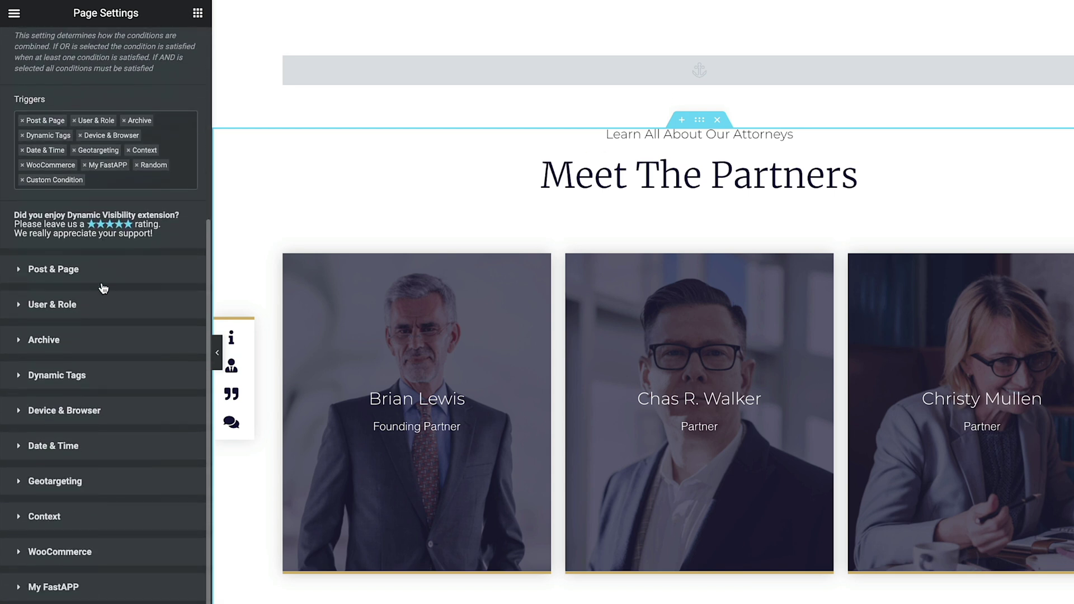
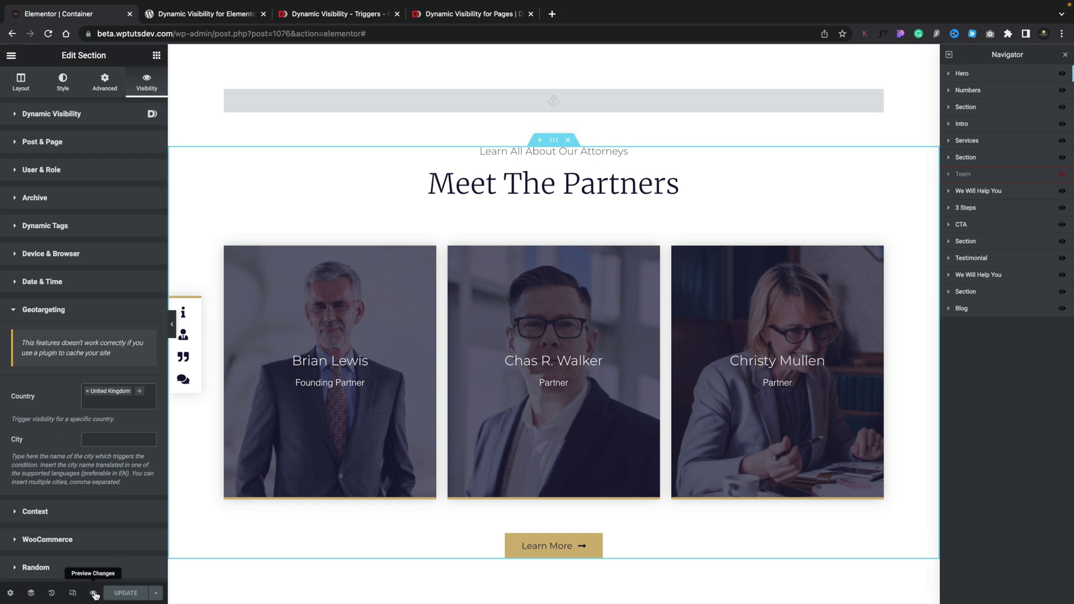
# - Preview the page and check for the Meet The Partners section there and in the incognito window
pyautogui.click(93, 593)
pyautogui.scroll(-15, 134, 508)
pyautogui.scroll(-10, 133, 508)
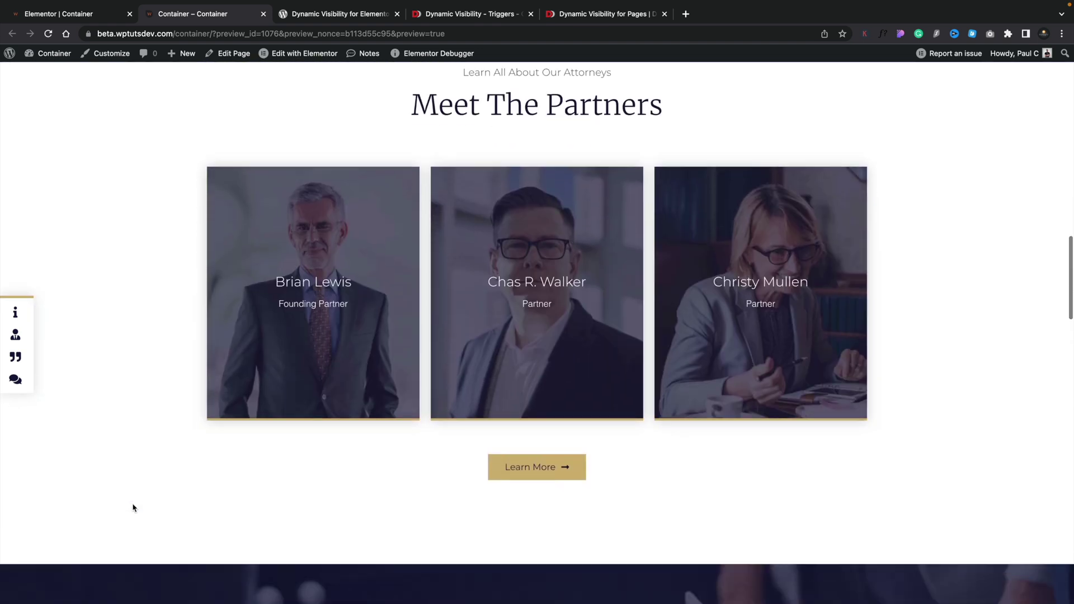
pyautogui.scroll(12, 134, 508)
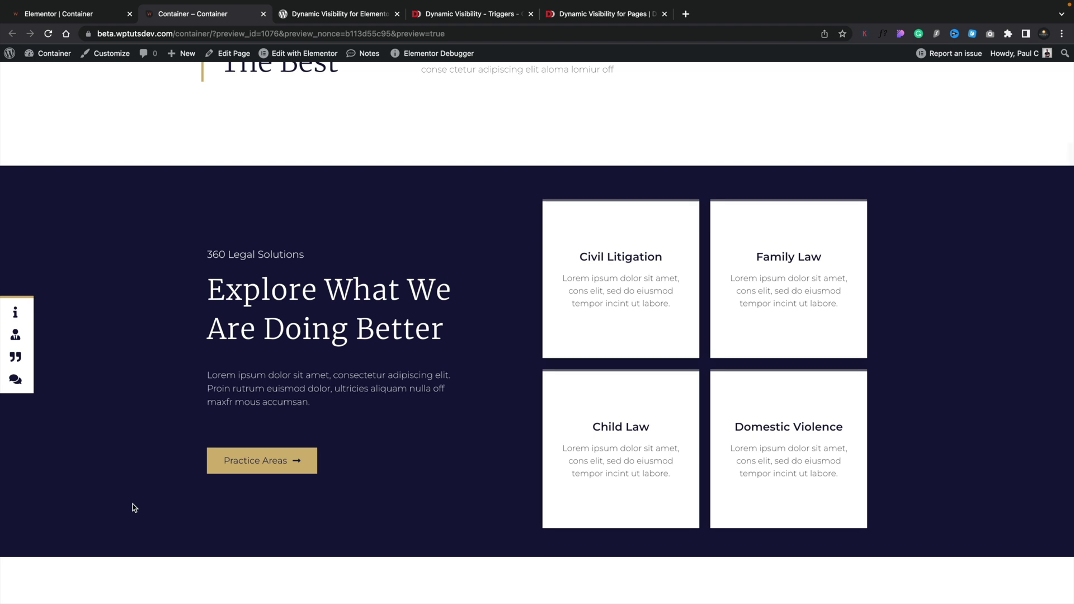
pyautogui.hotkey('ctrl', 'Right')
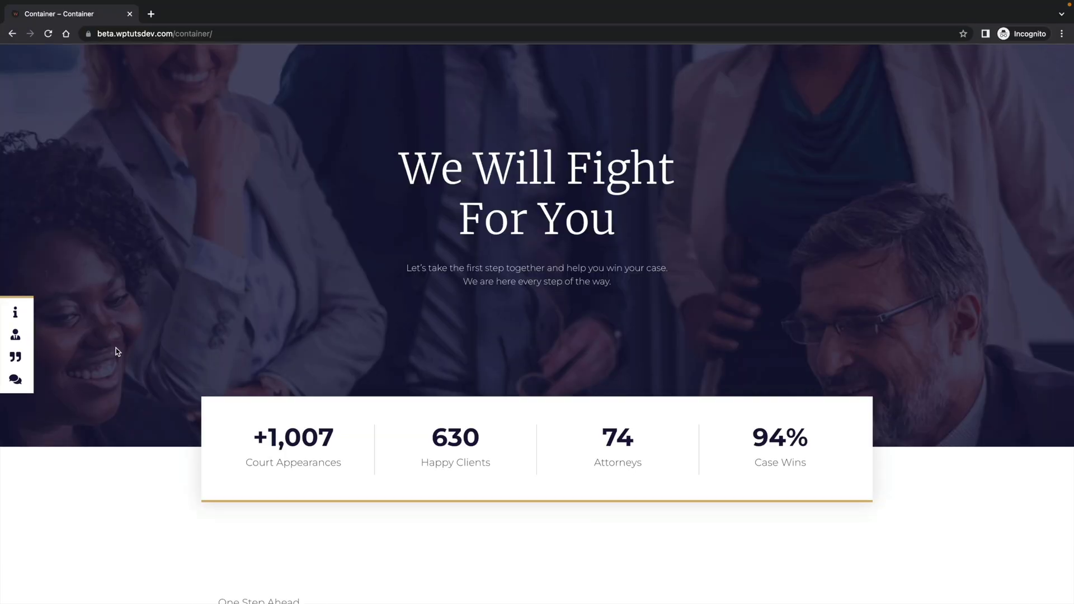
pyautogui.scroll(-10, 117, 351)
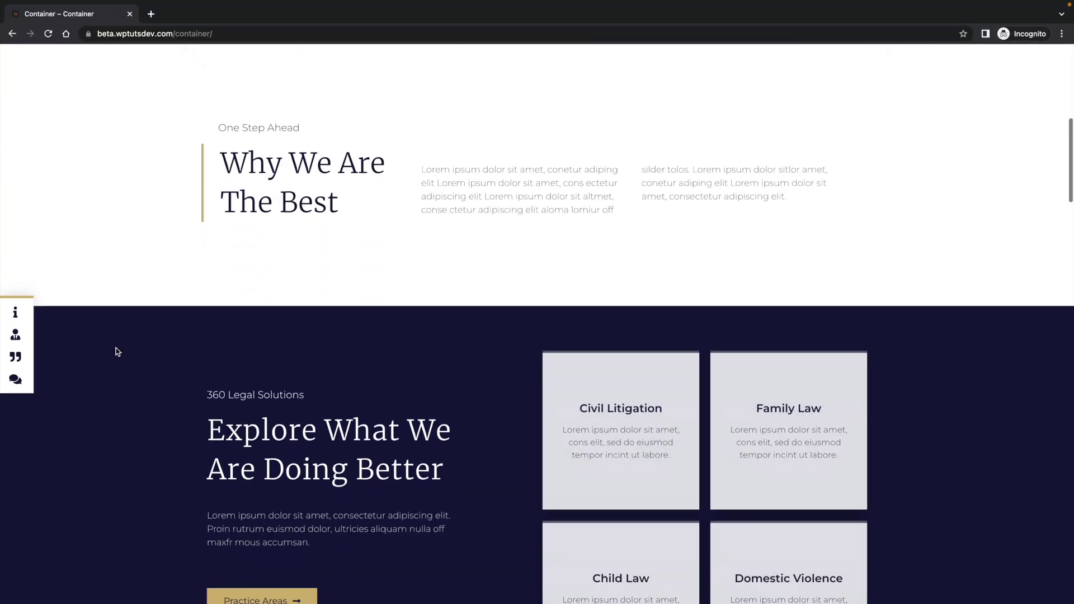
pyautogui.scroll(-7, 117, 352)
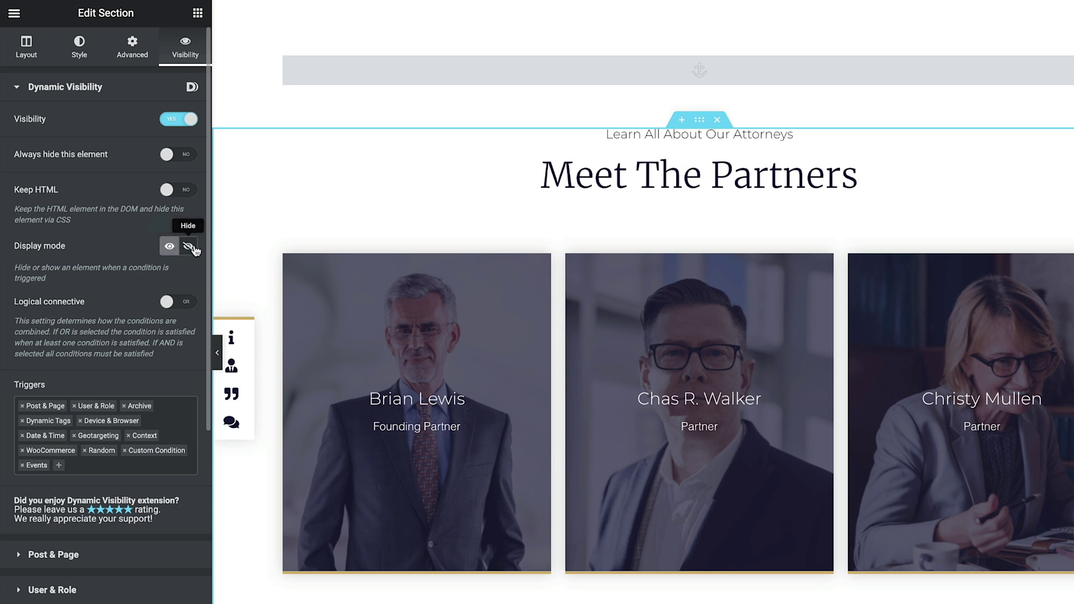
# - Set the section's display mode to Hide and check the result in the page preview and the incognito window
pyautogui.click(193, 247)
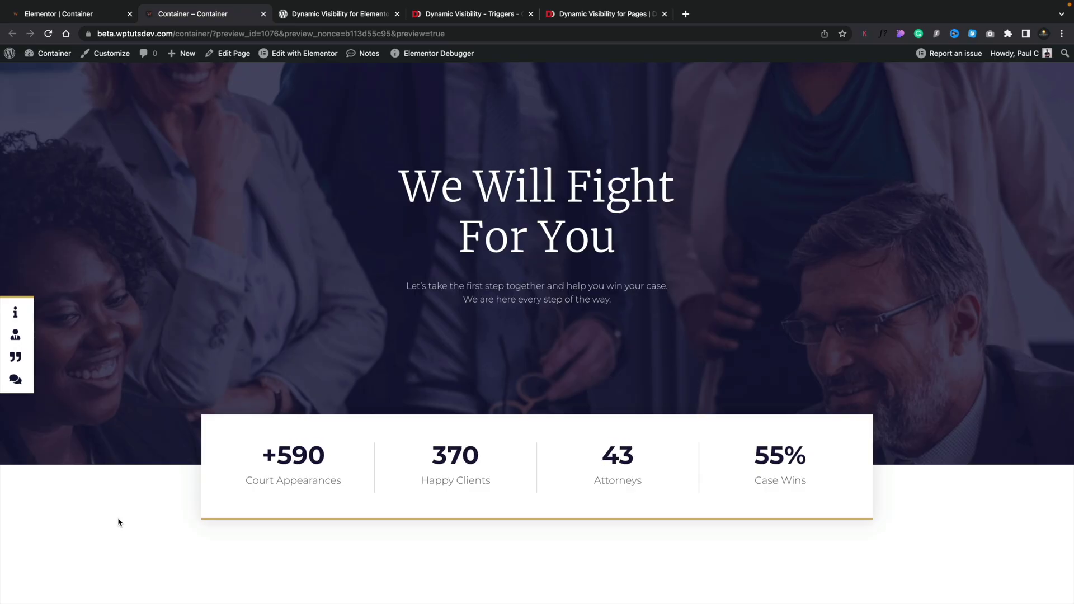
pyautogui.scroll(-15, 119, 520)
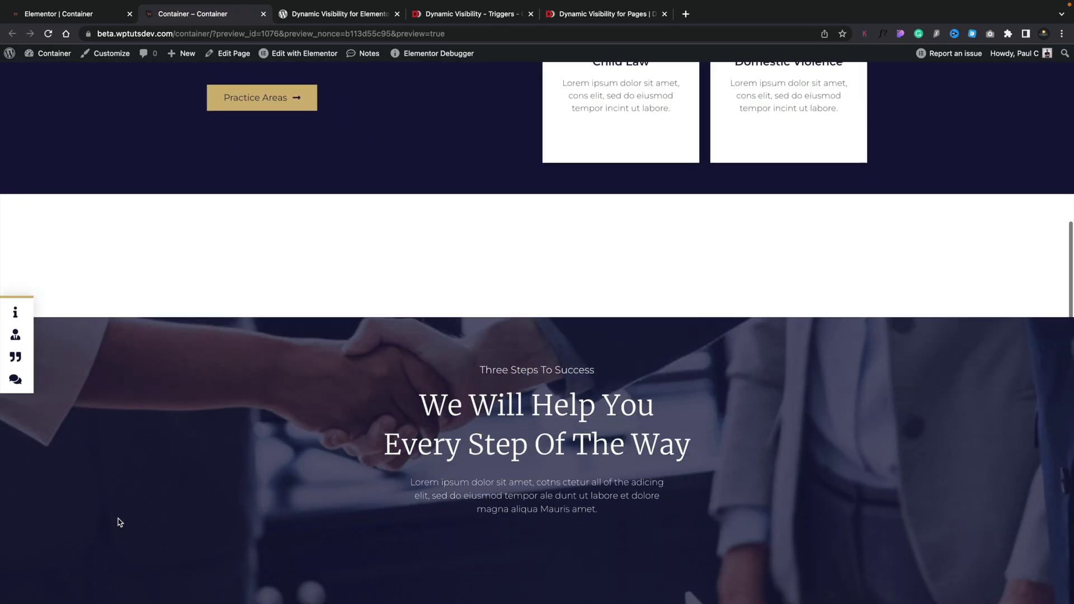
pyautogui.hotkey('ctrl', 'Right')
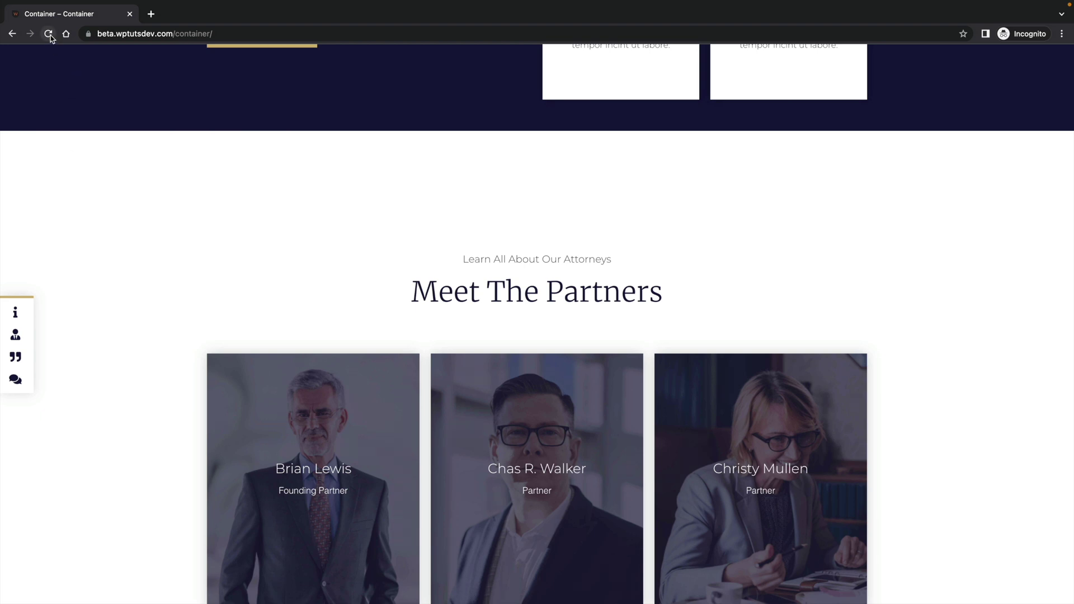
pyautogui.scroll(-5, 147, 429)
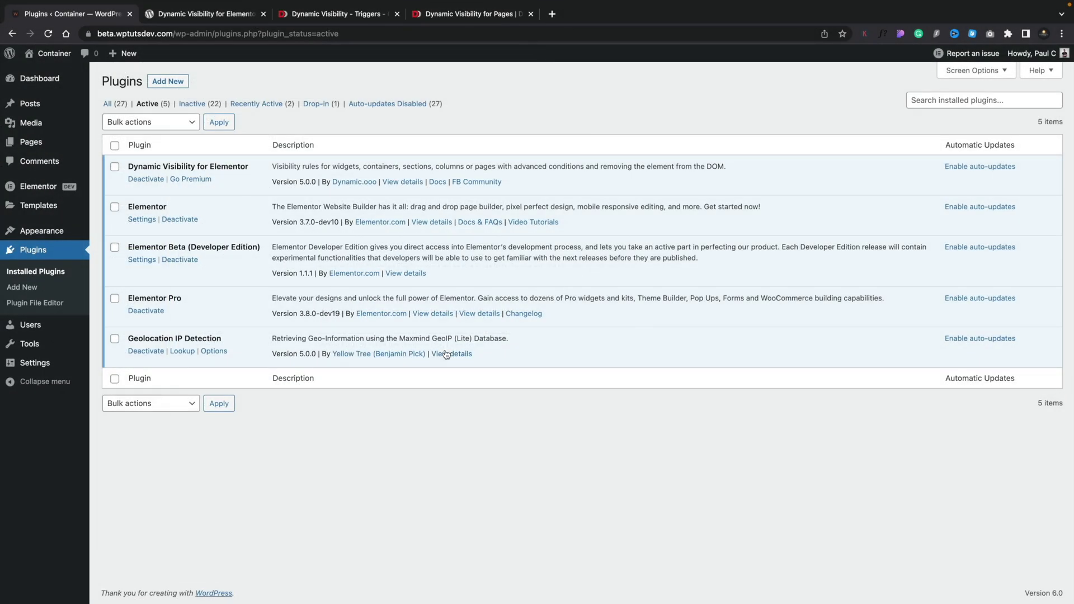
# - Examine the Geolocation IP Detection plugin's details and the Dynamic Visibility help article on the Geotargeting trigger
pyautogui.click(449, 353)
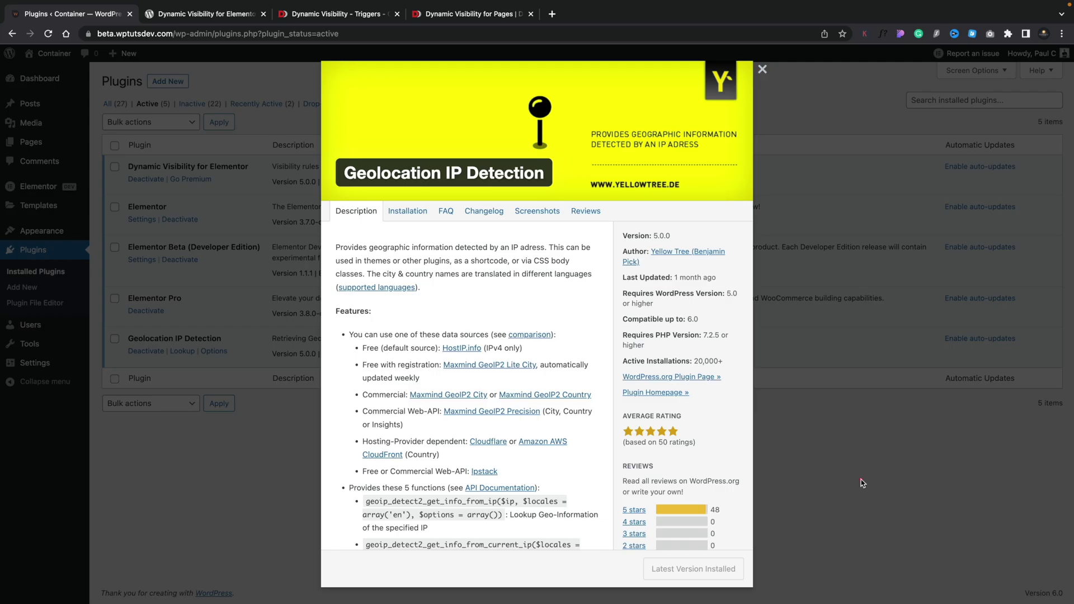
pyautogui.click(862, 482)
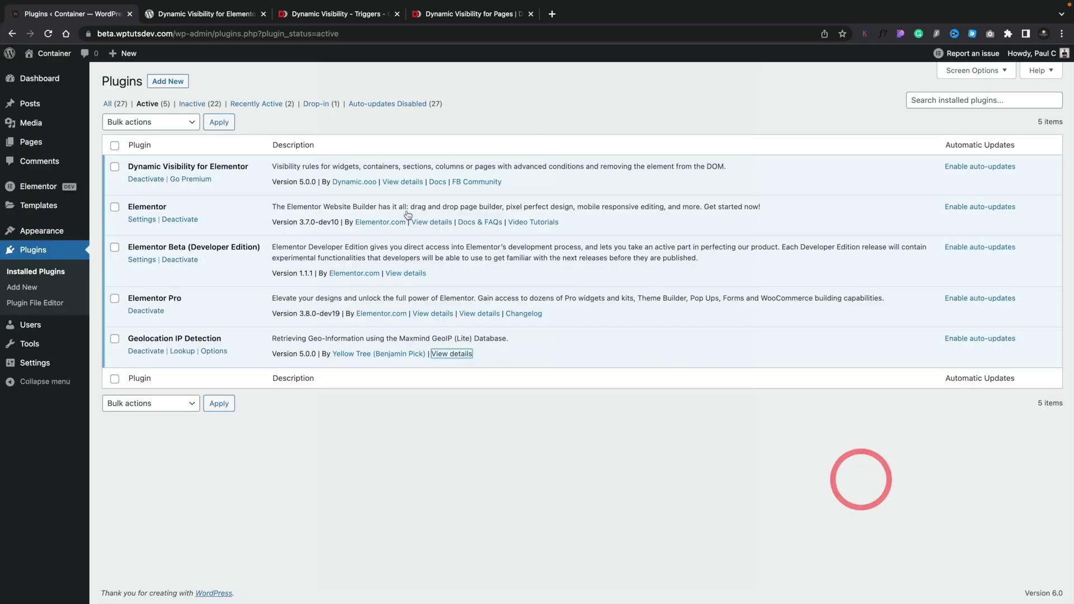
pyautogui.click(349, 13)
pyautogui.scroll(-3, 337, 491)
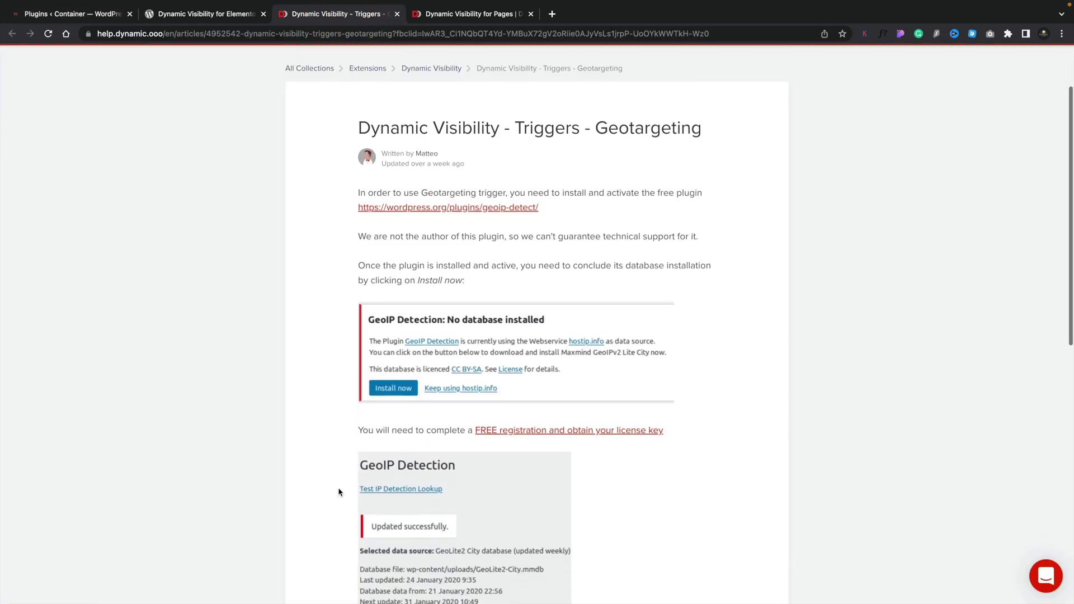
# - Open the article's free registration and license key link and read the MaxMind post on GeoLite2 database changes
pyautogui.click(589, 417)
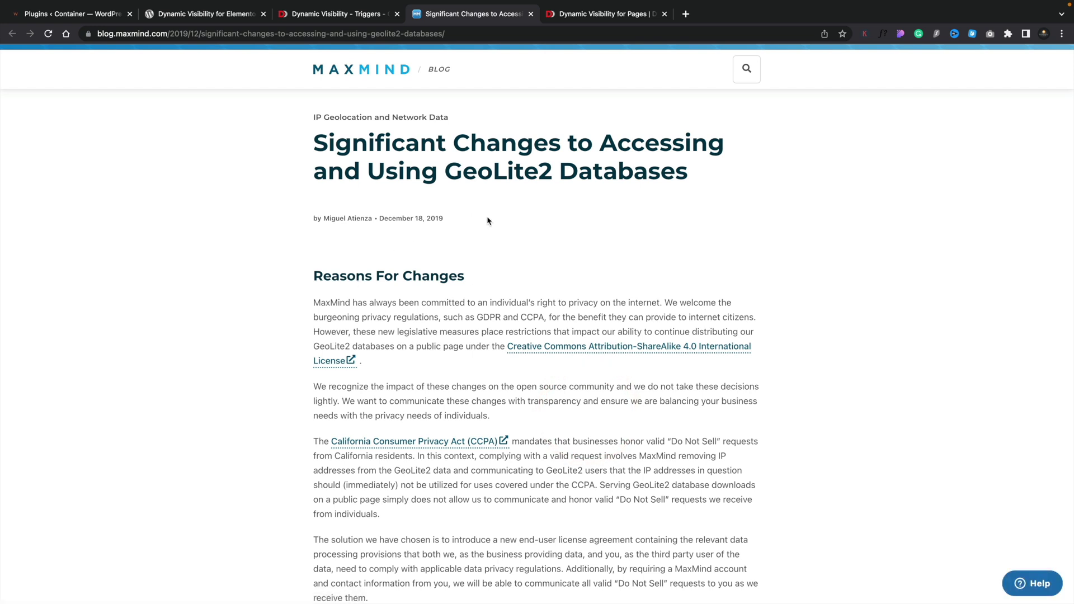
pyautogui.scroll(-9, 276, 445)
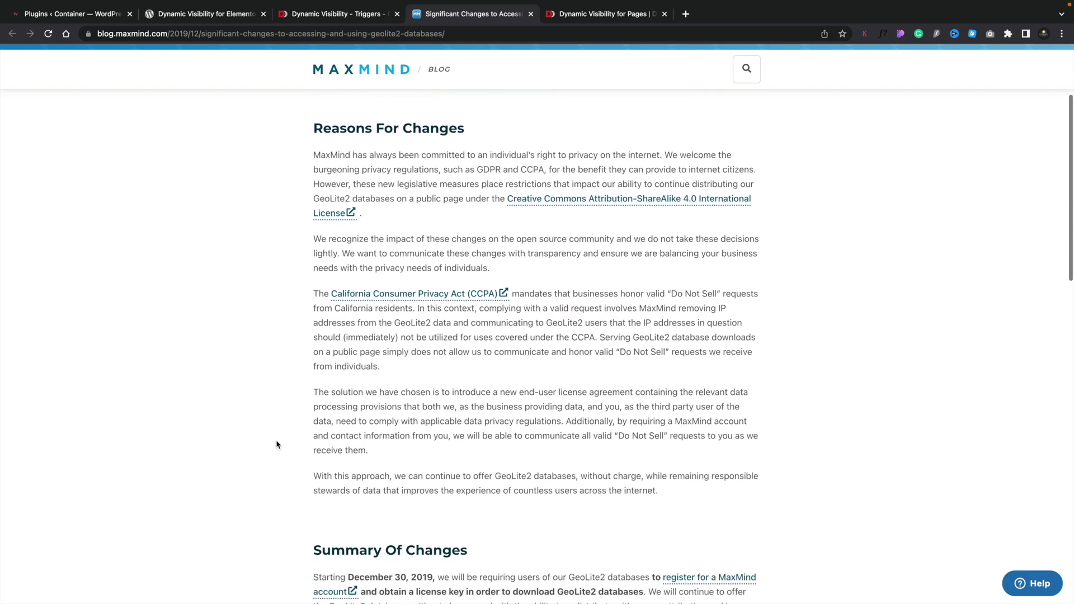
pyautogui.scroll(-4, 277, 445)
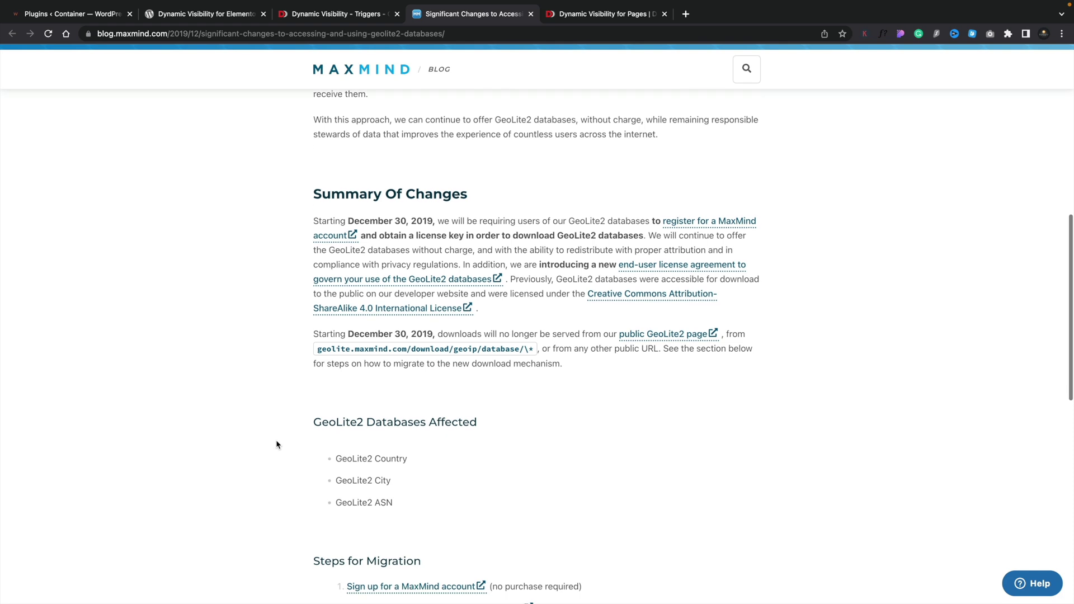